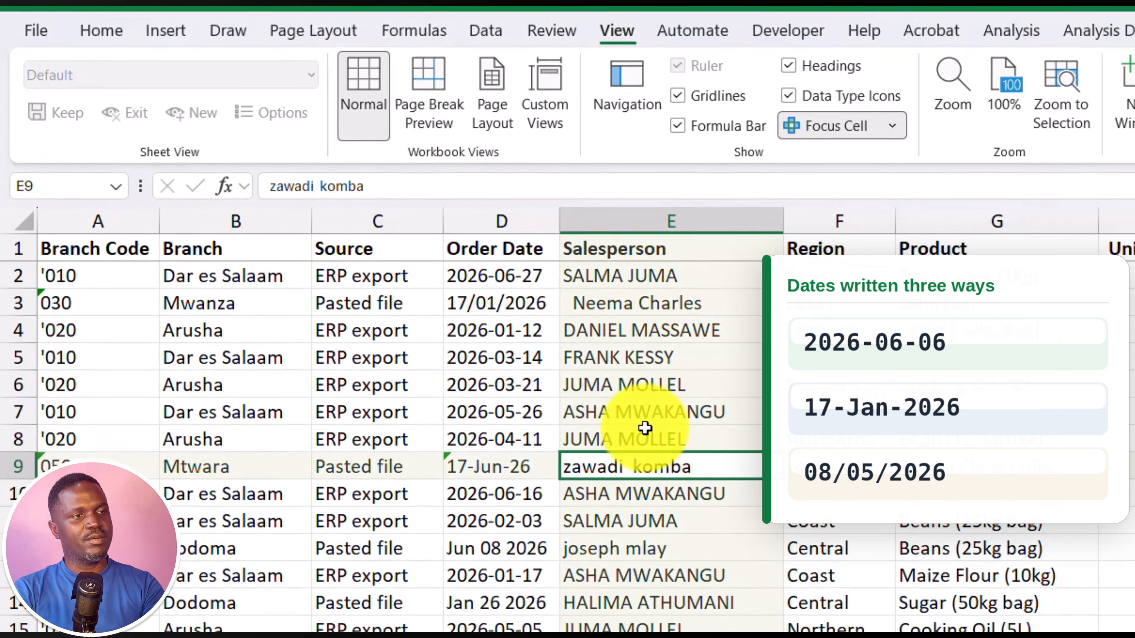
- Look through the raw consolidated data down to its last row and return to the Salesperson entries at the start
{"action": "left_click", "coordinate": [626, 384]}
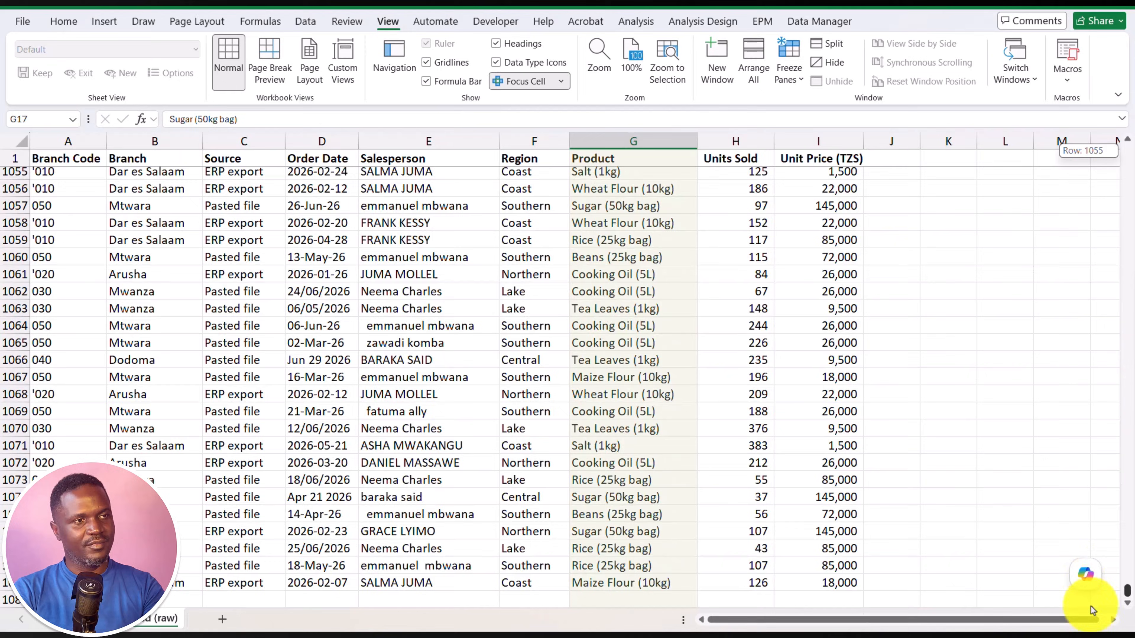
{"action": "left_click_drag", "start_coordinate": [1099, 599], "coordinate": [1134, 121]}
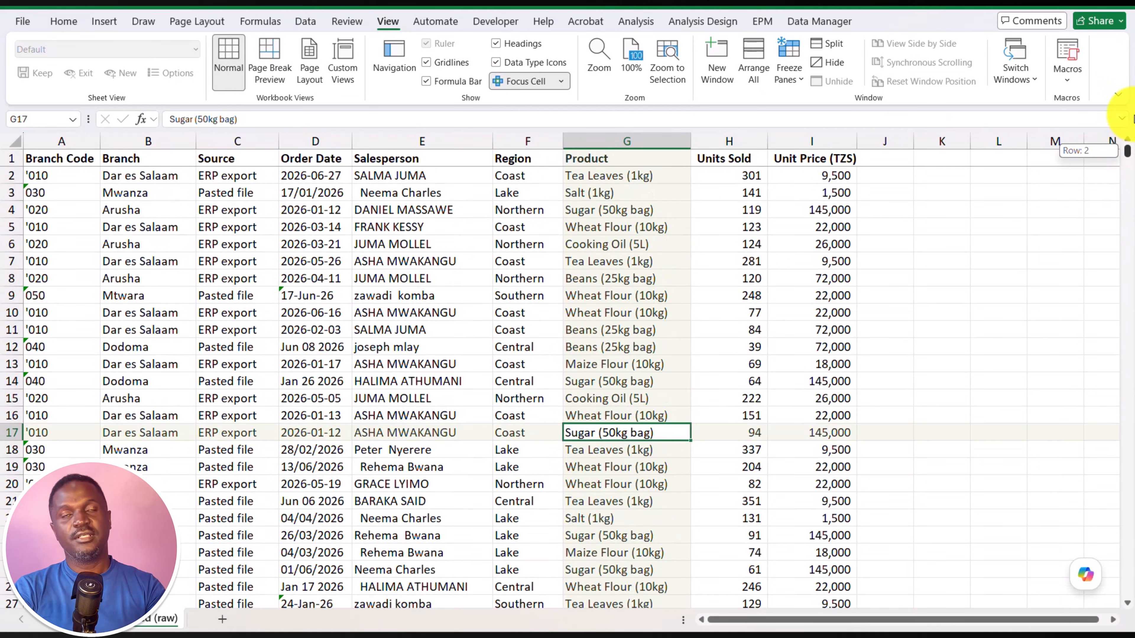
{"action": "left_click", "coordinate": [426, 185]}
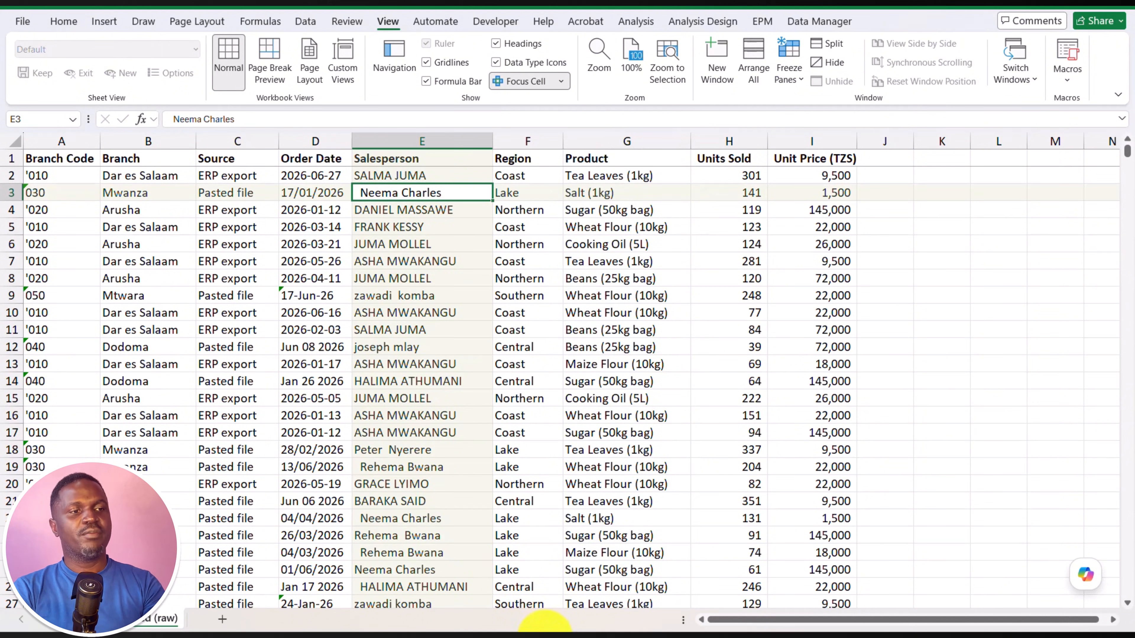
- Convert the data range A1:I1079 into a table that uses its first row as headers
{"action": "left_click", "coordinate": [66, 161]}
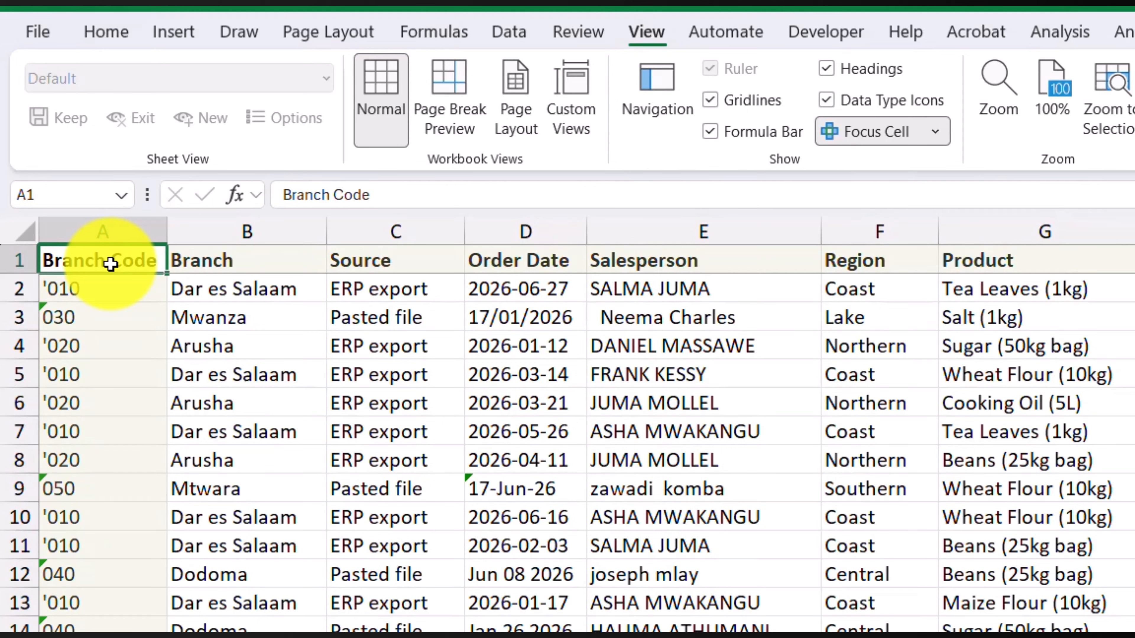
{"action": "key", "text": "ctrl+t"}
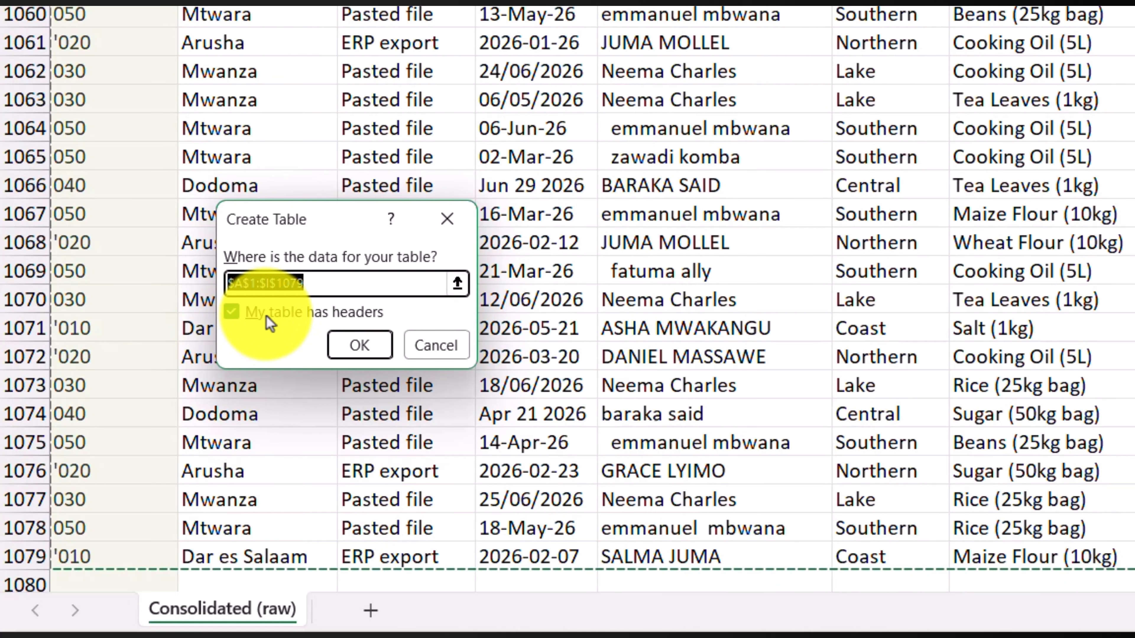
{"action": "left_click", "coordinate": [360, 345]}
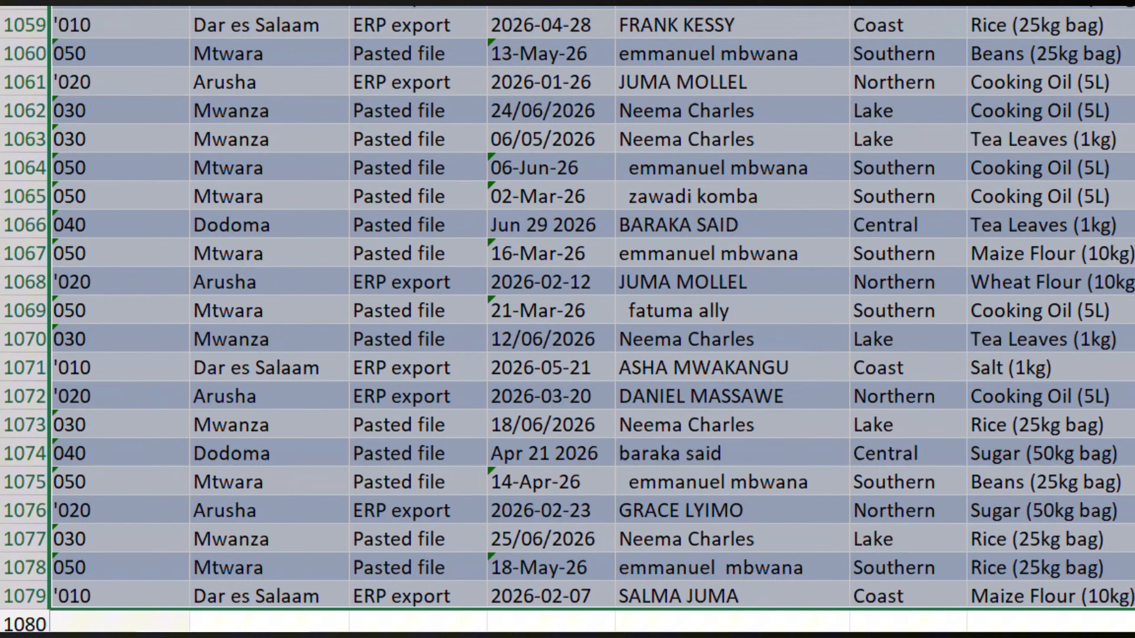
{"action": "left_click", "coordinate": [697, 624]}
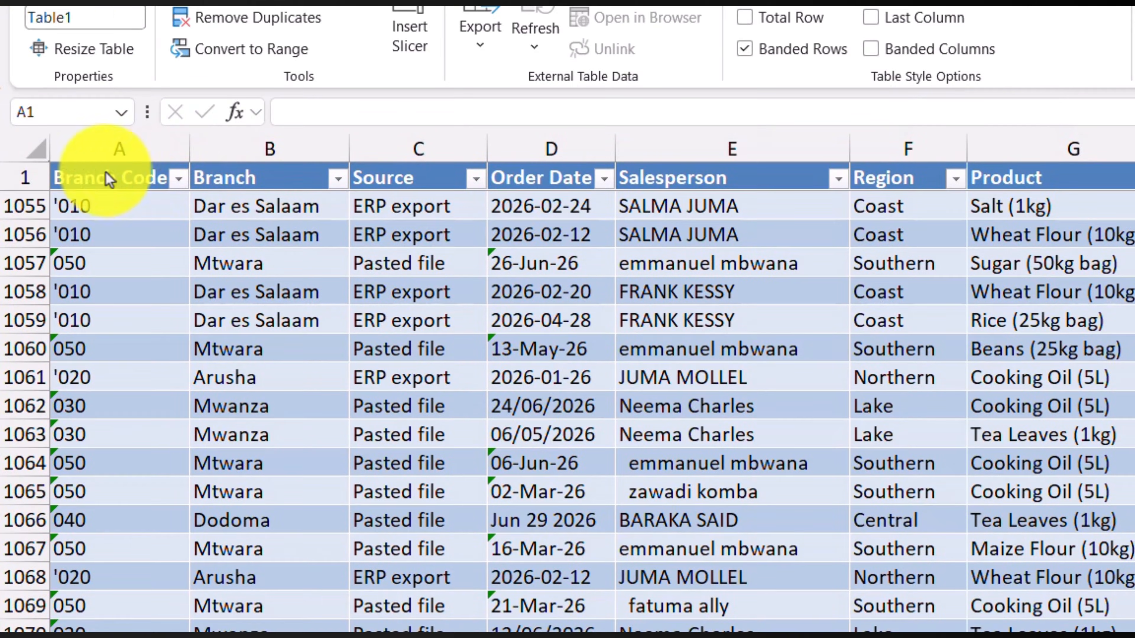
{"action": "left_click", "coordinate": [89, 168]}
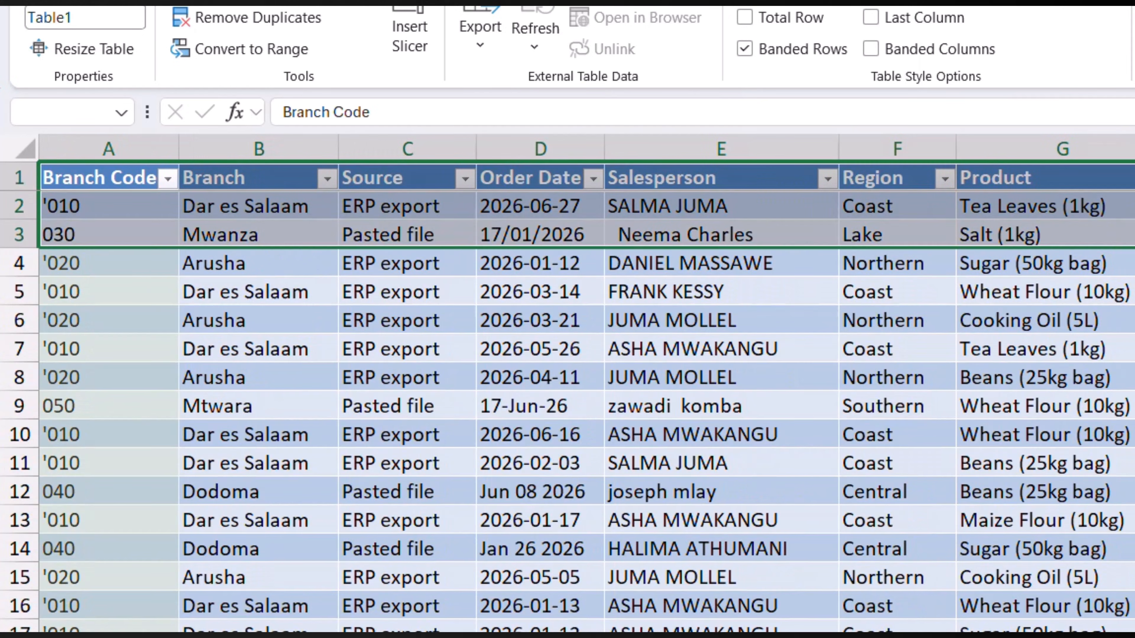
{"action": "key", "text": "shift+Up"}
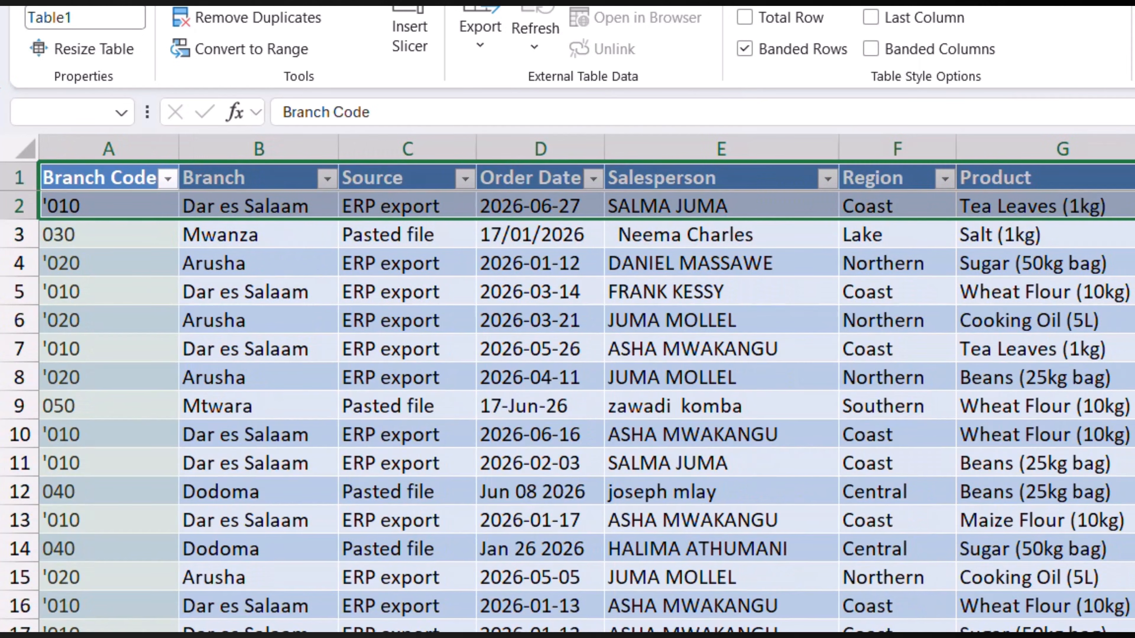
{"action": "key", "text": "shift+Down"}
{"action": "key", "text": "shift+Down"}
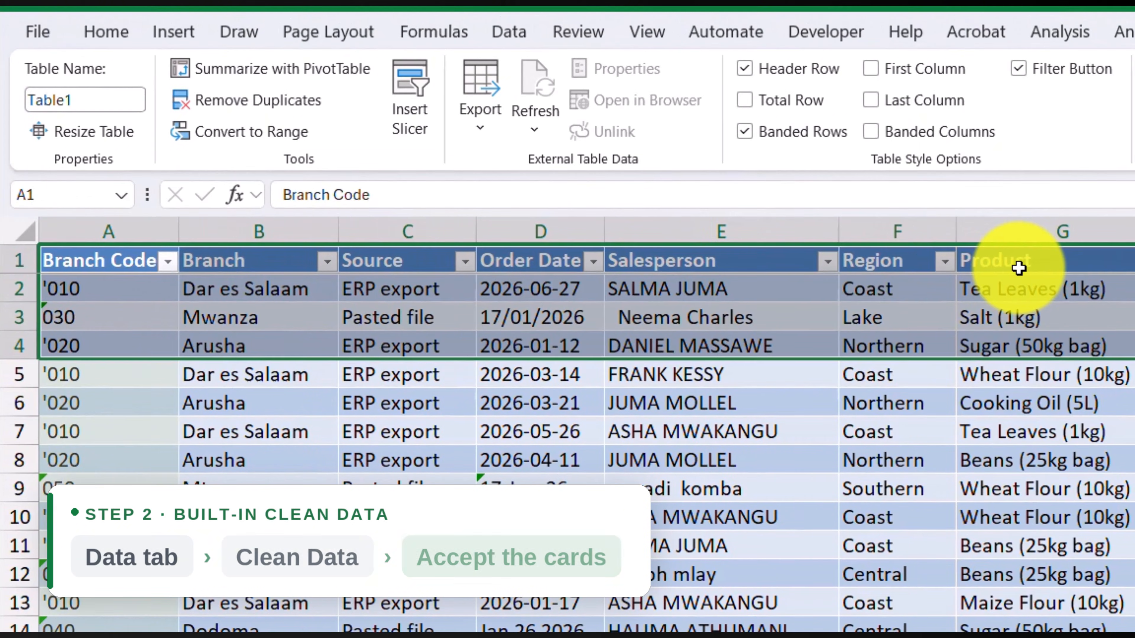
- Run Clean Data on the table and widen the suggestions pane
{"action": "left_click", "coordinate": [417, 187]}
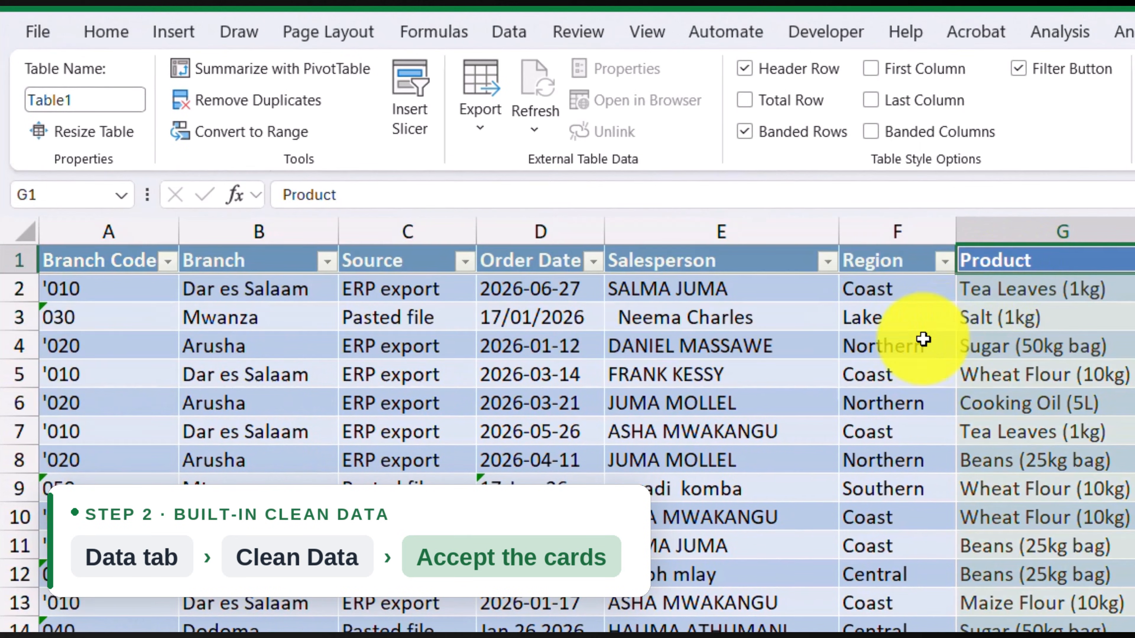
{"action": "left_click", "coordinate": [509, 33]}
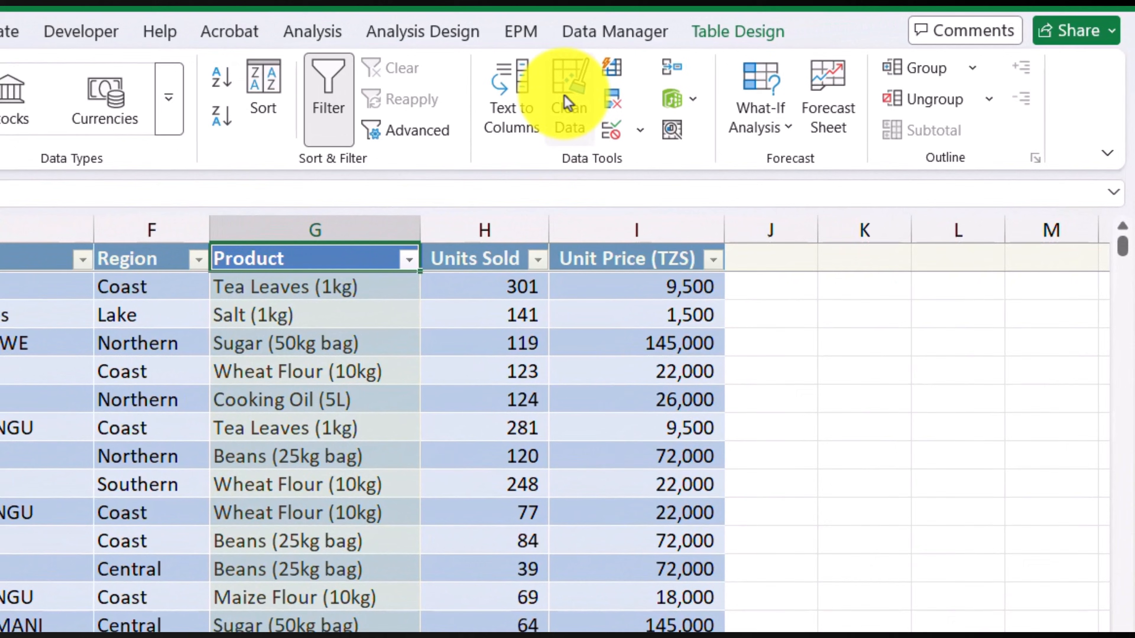
{"action": "left_click", "coordinate": [565, 98]}
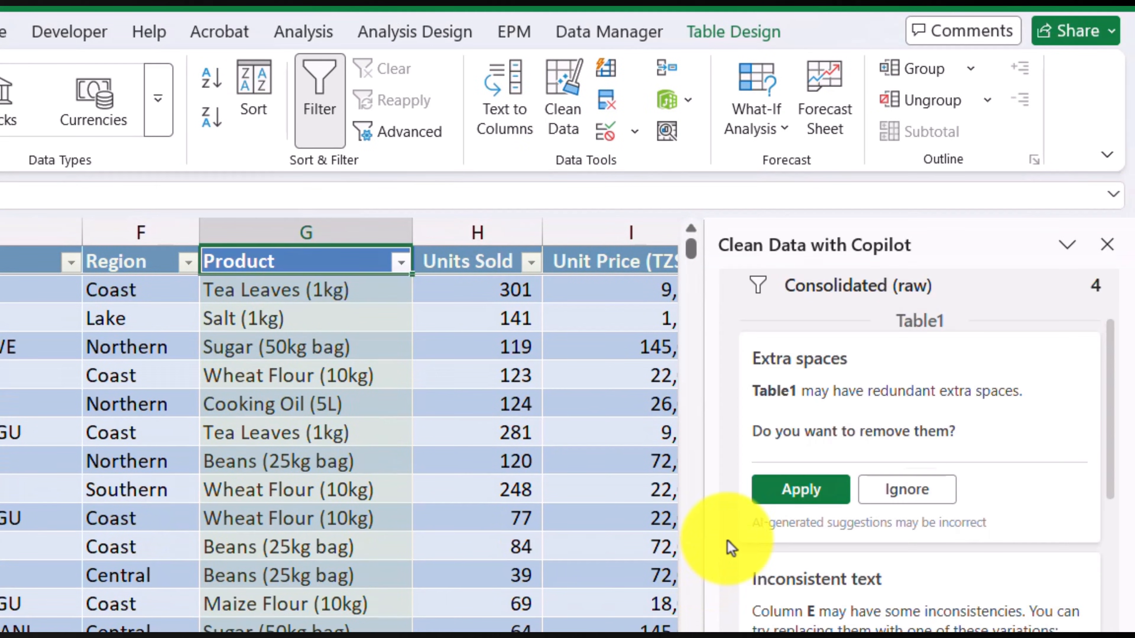
{"action": "left_click_drag", "start_coordinate": [706, 549], "coordinate": [349, 504]}
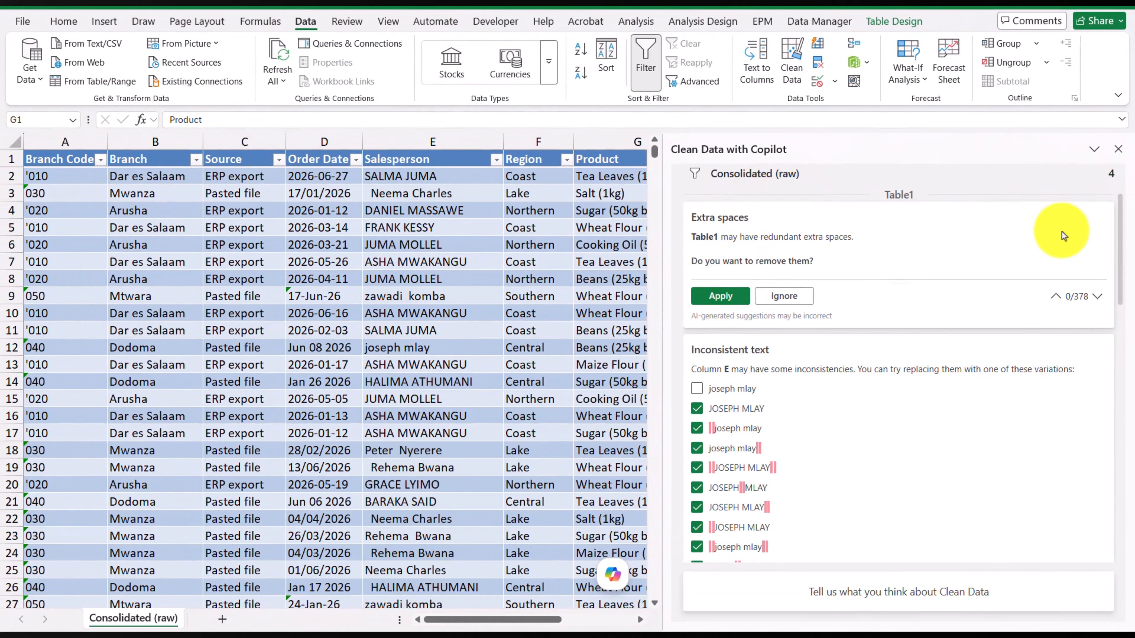
- Review the Clean Data suggestions and apply the one that removes redundant extra spaces from Table1
{"action": "scroll", "coordinate": [1127, 250], "scroll_direction": "down", "scroll_amount": 2}
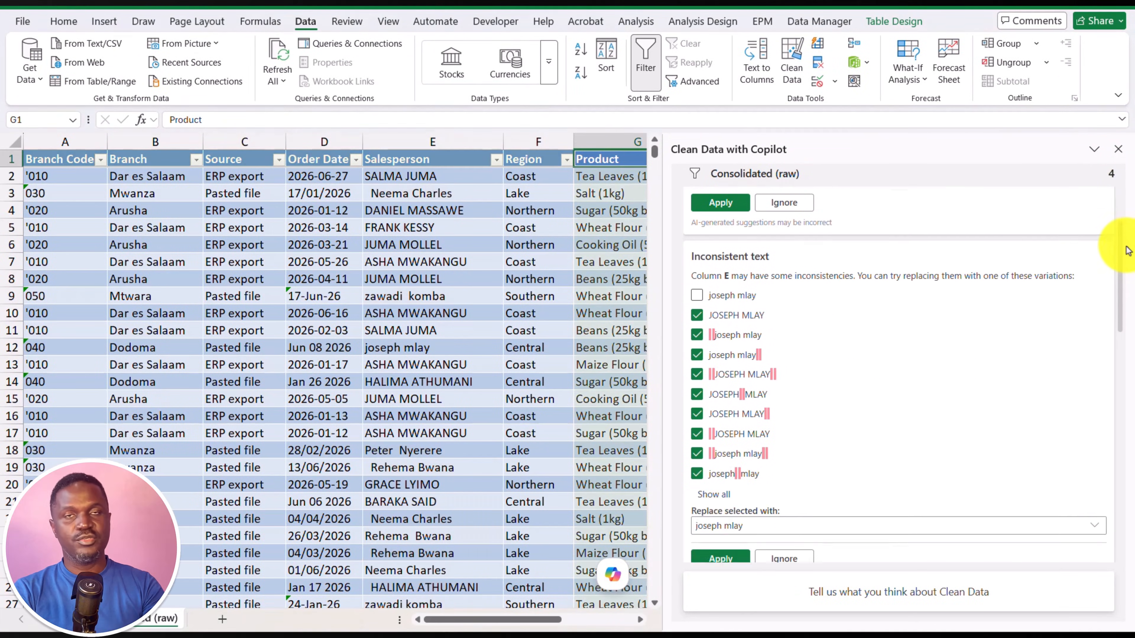
{"action": "left_click_drag", "start_coordinate": [1128, 250], "coordinate": [1131, 183]}
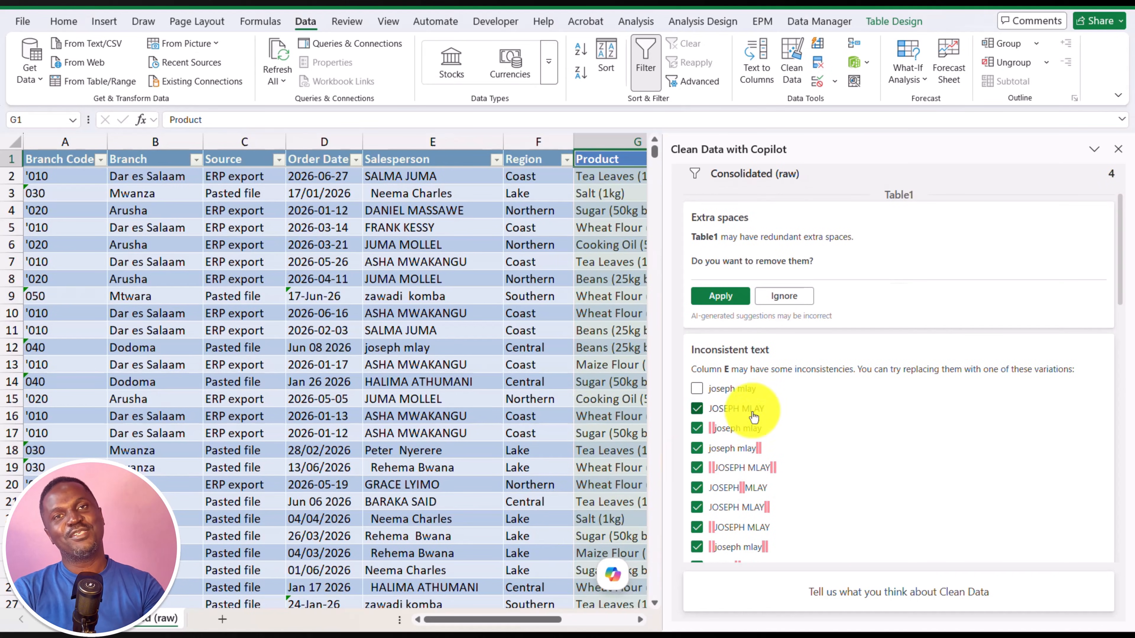
{"action": "mouse_move", "coordinate": [724, 284]}
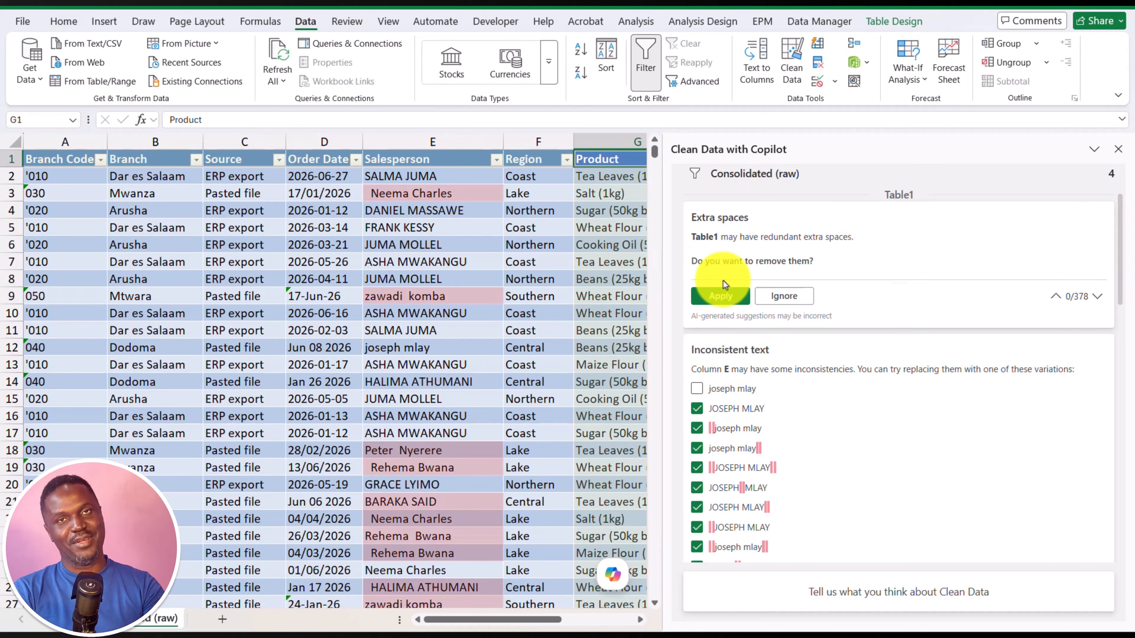
{"action": "left_click", "coordinate": [721, 291]}
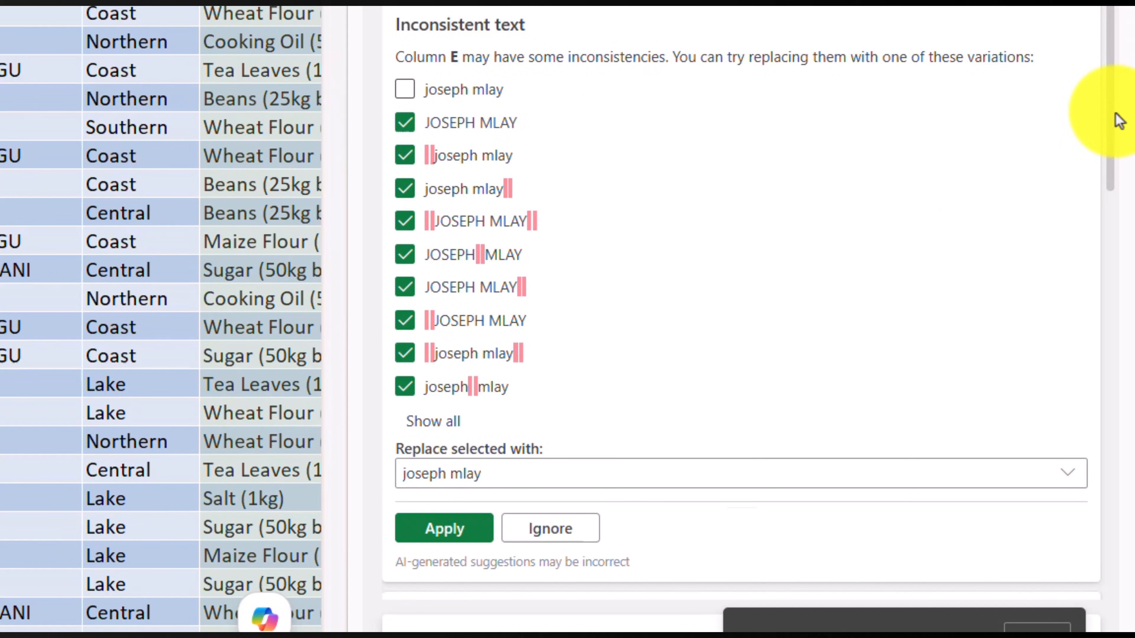
- Apply all the inconsistent-text suggestions for column E so each salesperson's name variations are replaced with one spelling
{"action": "left_click", "coordinate": [459, 544]}
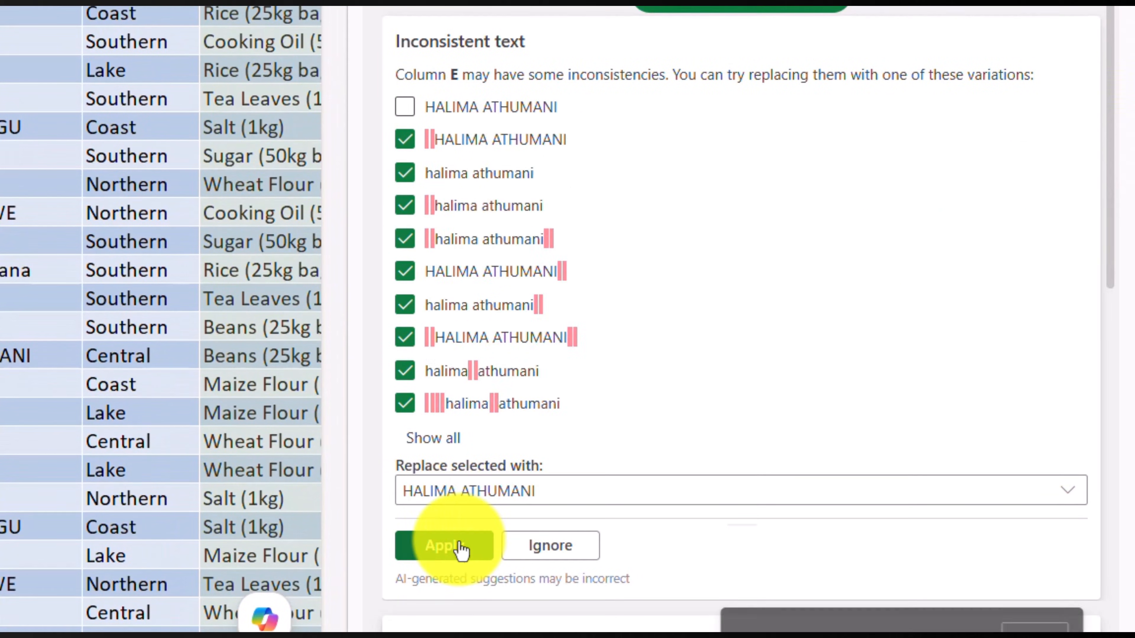
{"action": "left_click", "coordinate": [462, 545]}
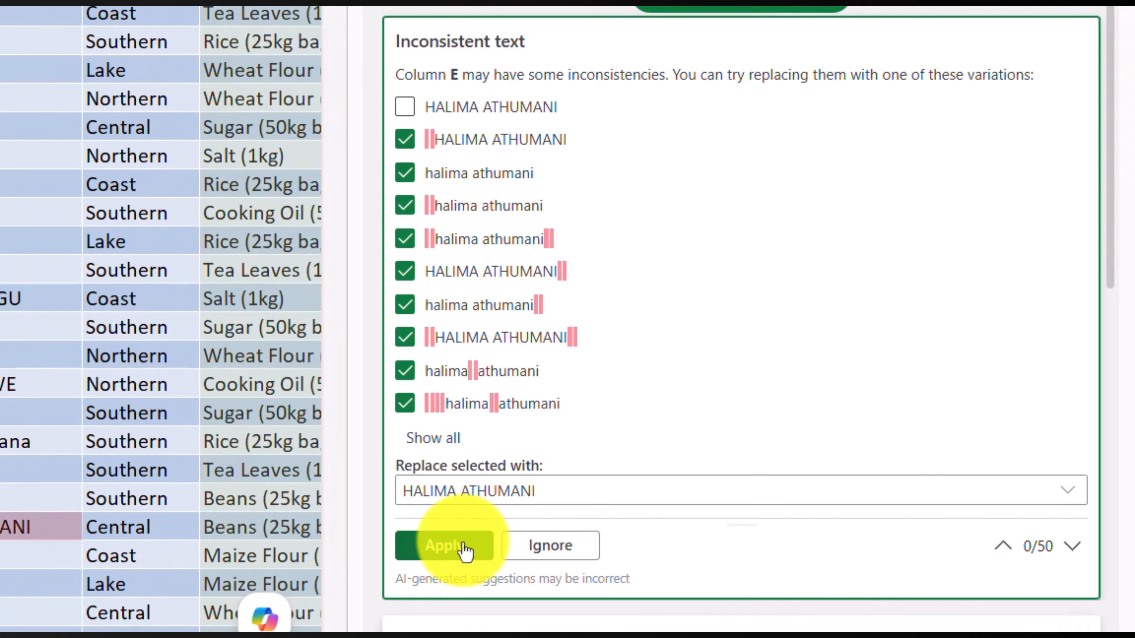
{"action": "left_click", "coordinate": [463, 545]}
{"action": "left_click", "coordinate": [463, 544]}
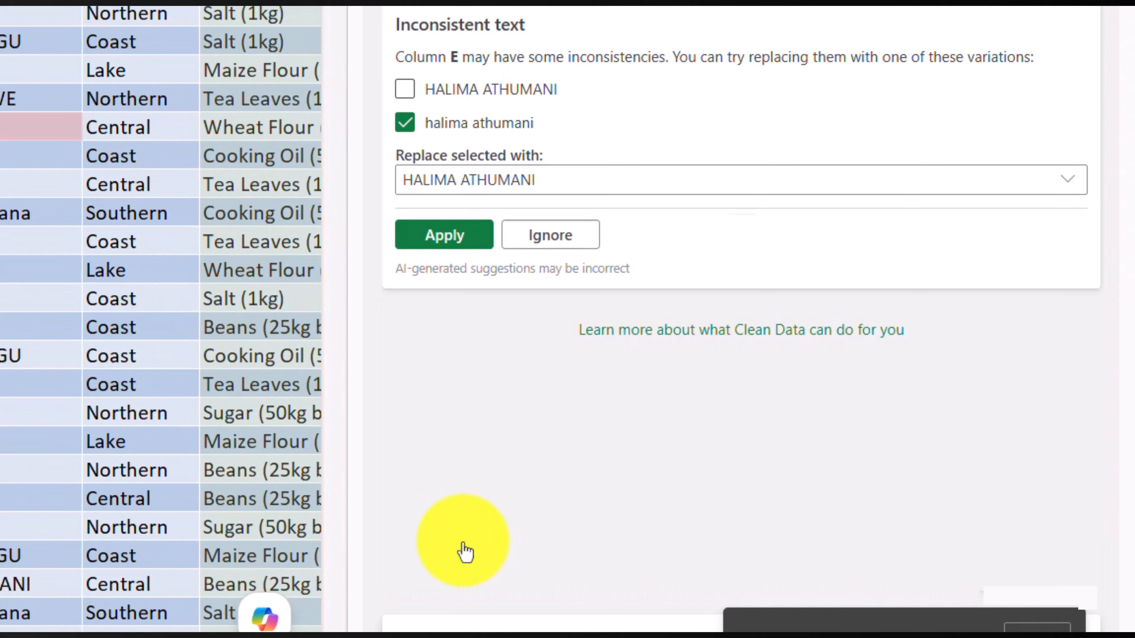
{"action": "left_click", "coordinate": [469, 236]}
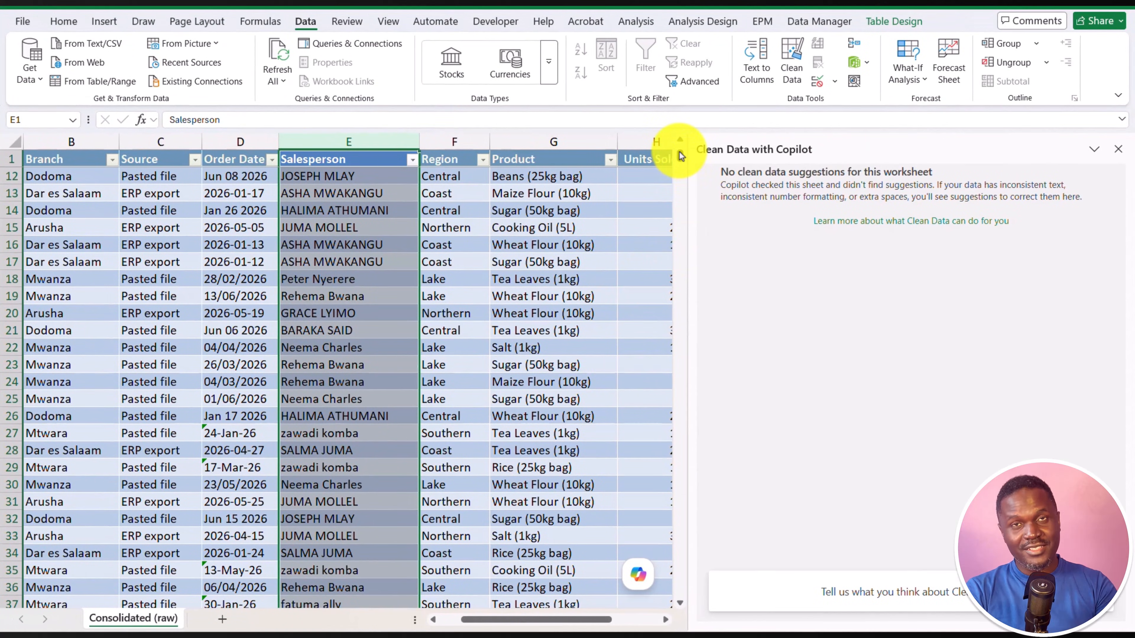
- Check the cleaned Salesperson column from the first row, and examine how the Order Date column is written
{"action": "left_click_drag", "start_coordinate": [681, 156], "coordinate": [696, 126]}
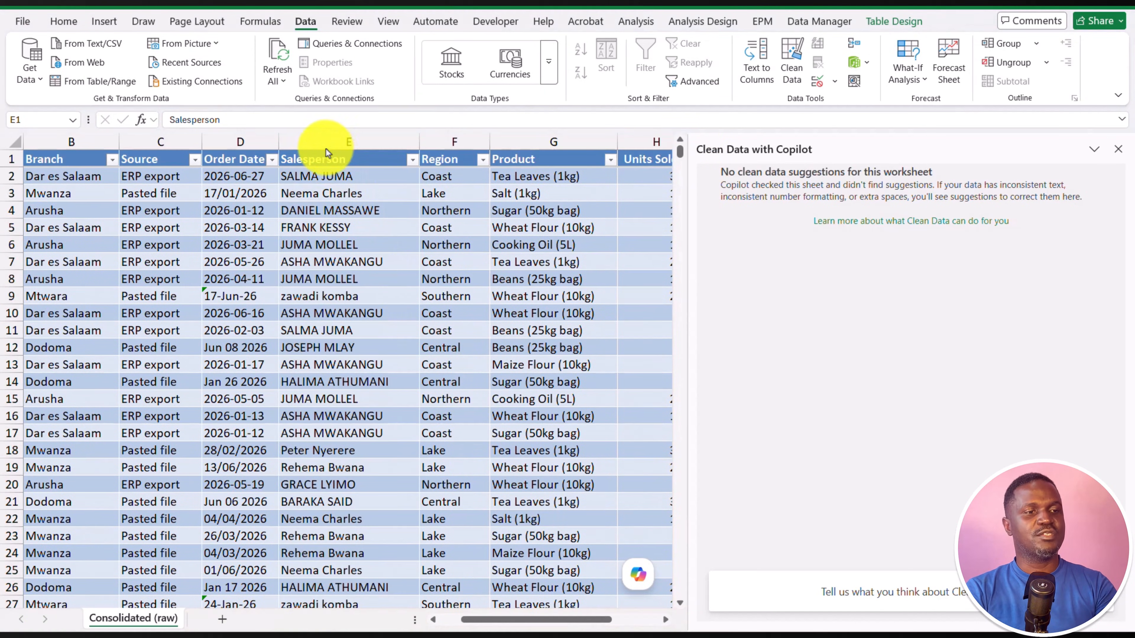
{"action": "left_click", "coordinate": [314, 167]}
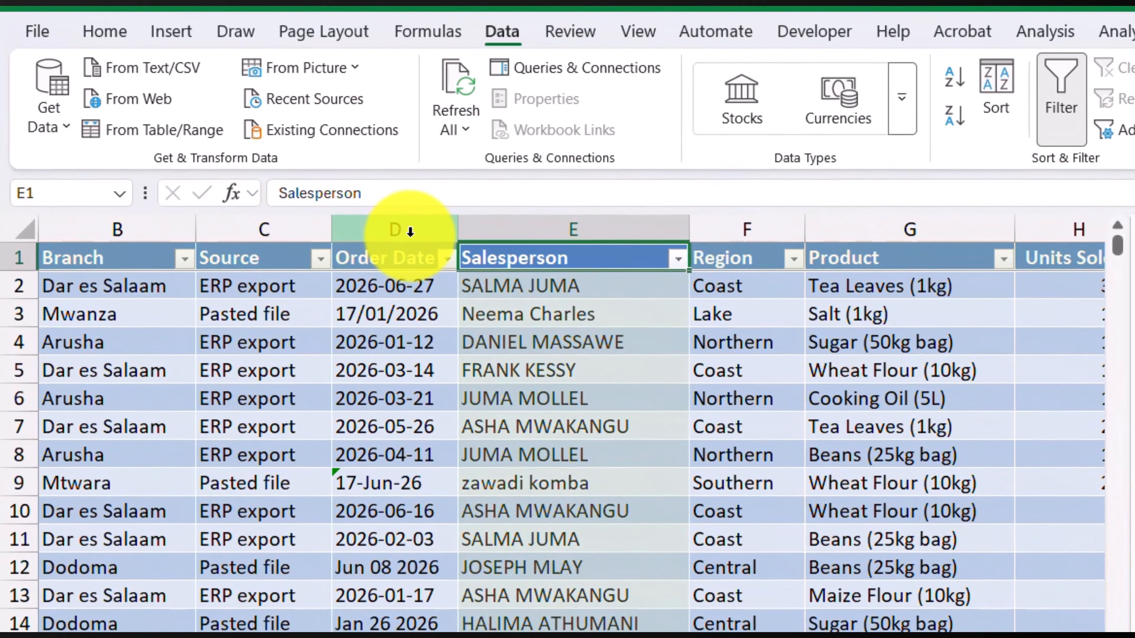
{"action": "left_click", "coordinate": [411, 231]}
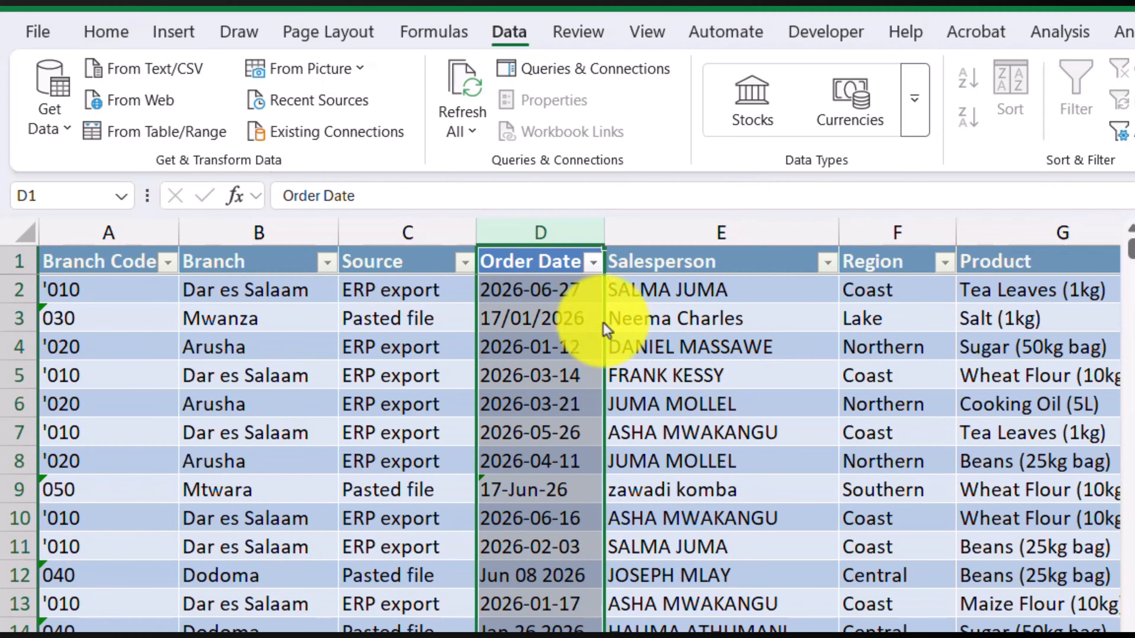
{"action": "left_click", "coordinate": [563, 296]}
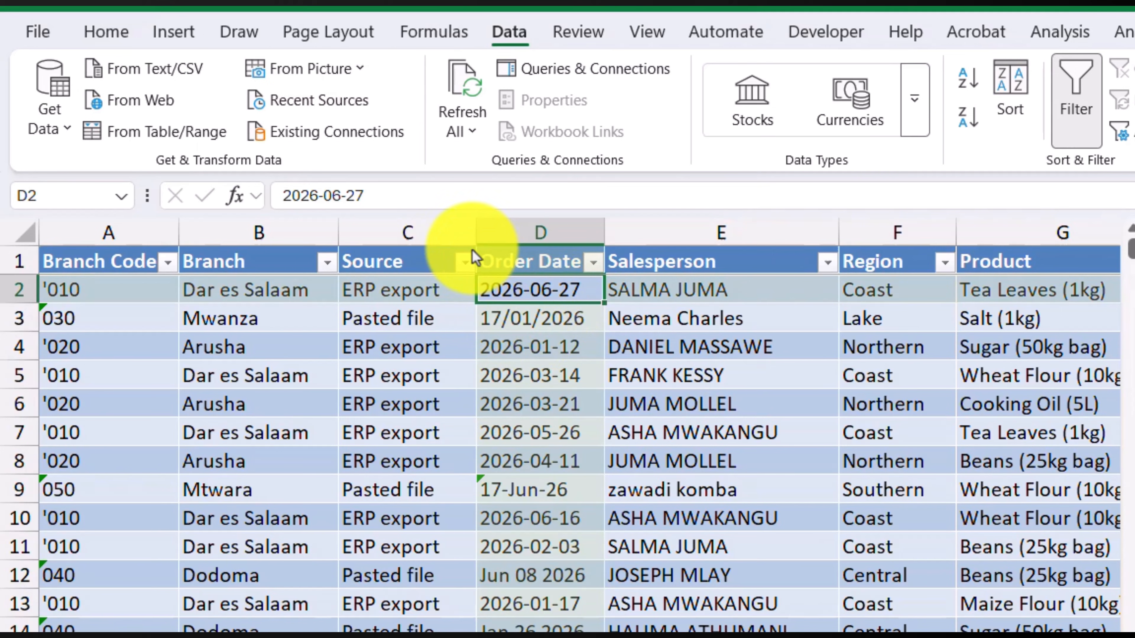
- Filter the Source column to ERP export rows only to examine their order date format
{"action": "left_click", "coordinate": [465, 262]}
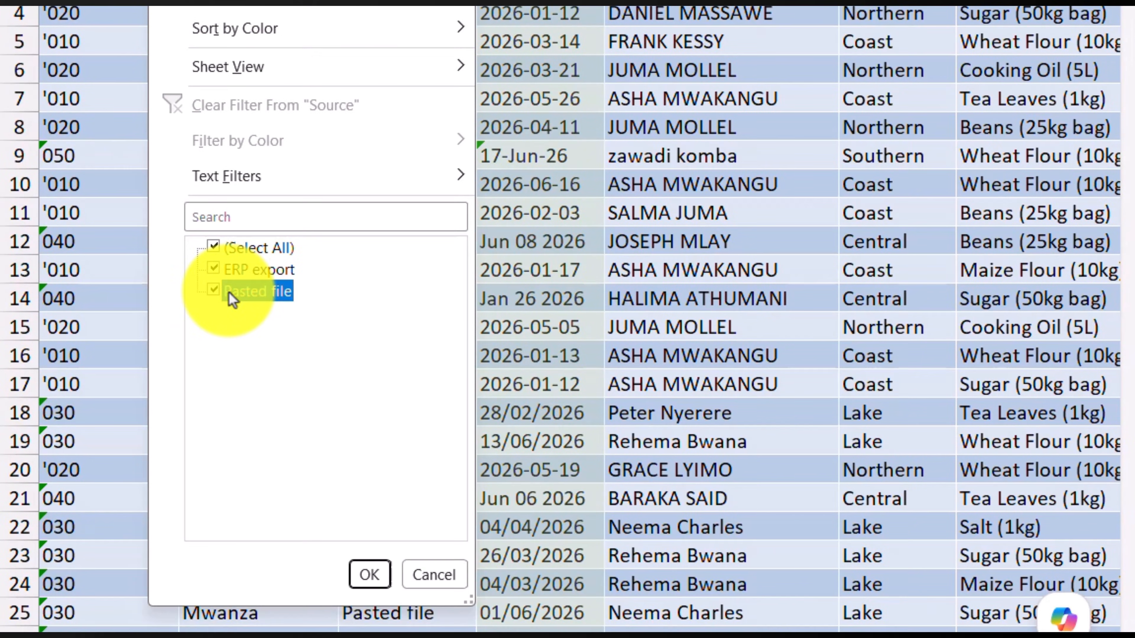
{"action": "left_click", "coordinate": [231, 388]}
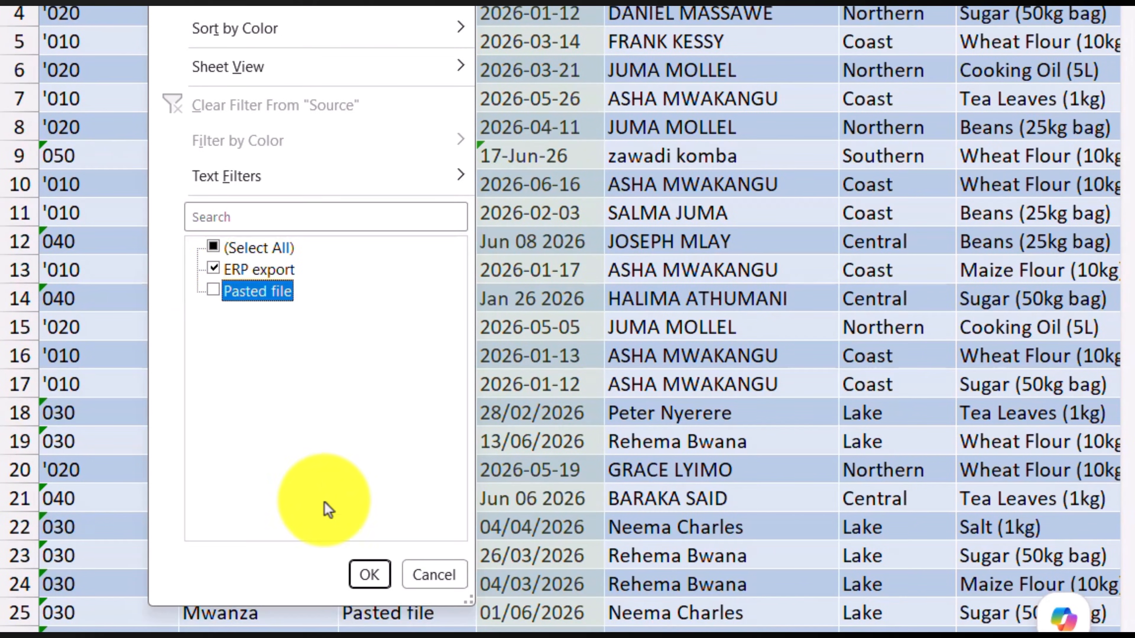
{"action": "left_click", "coordinate": [370, 575]}
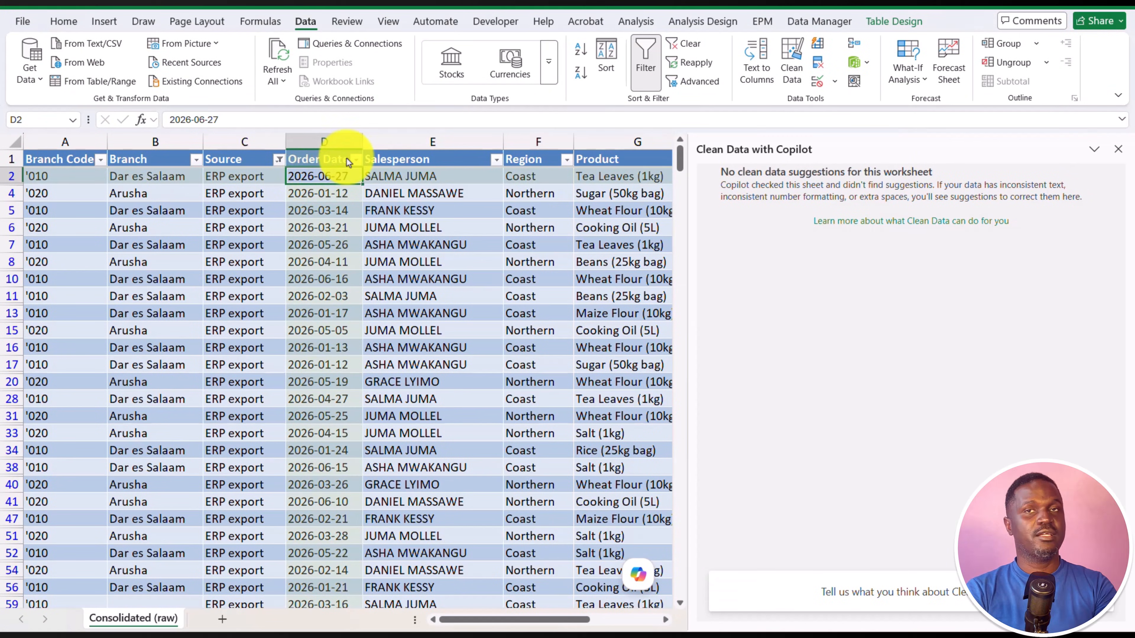
- Switch the Source filter to Pasted file rows only and inspect the differing date formats in the Order Date column
{"action": "left_click", "coordinate": [278, 159]}
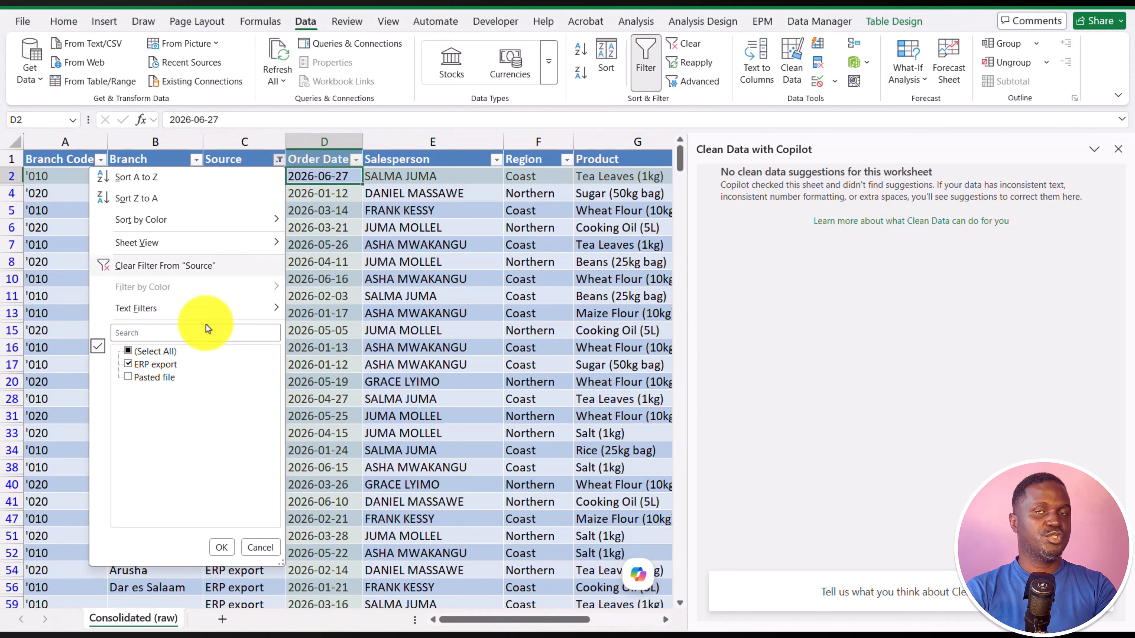
{"action": "left_click", "coordinate": [150, 378]}
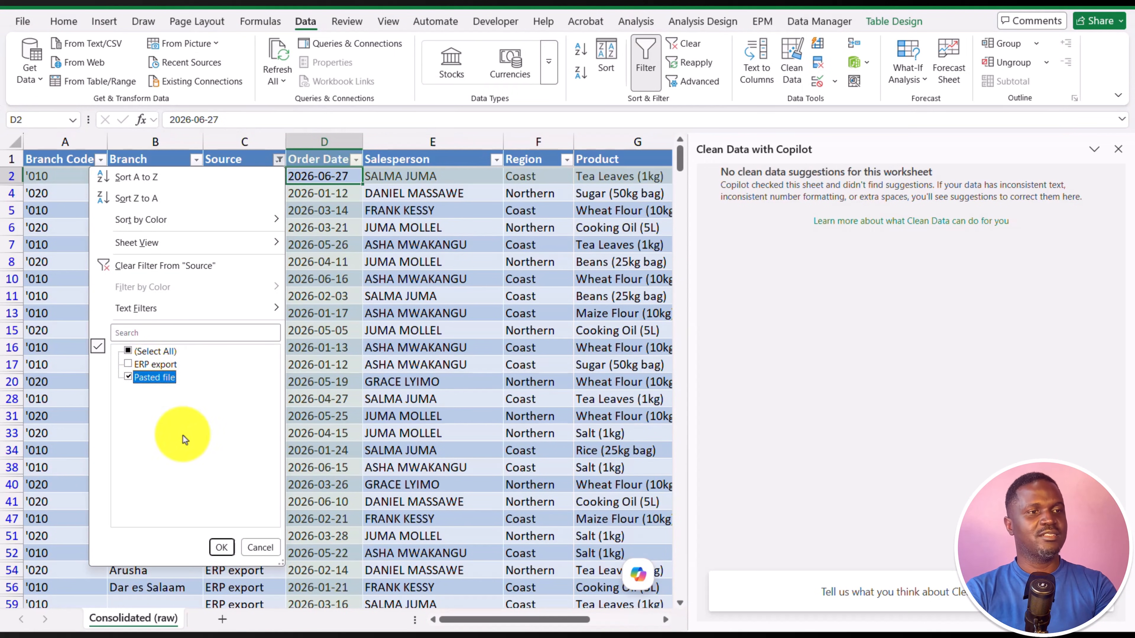
{"action": "left_click", "coordinate": [221, 548]}
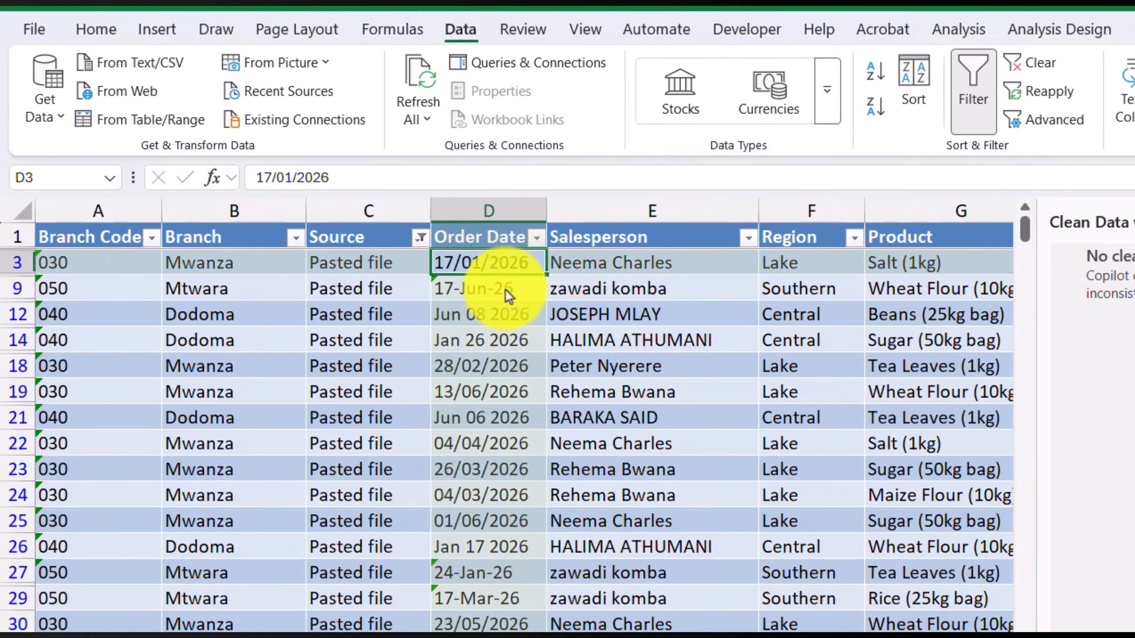
{"action": "left_click", "coordinate": [335, 195]}
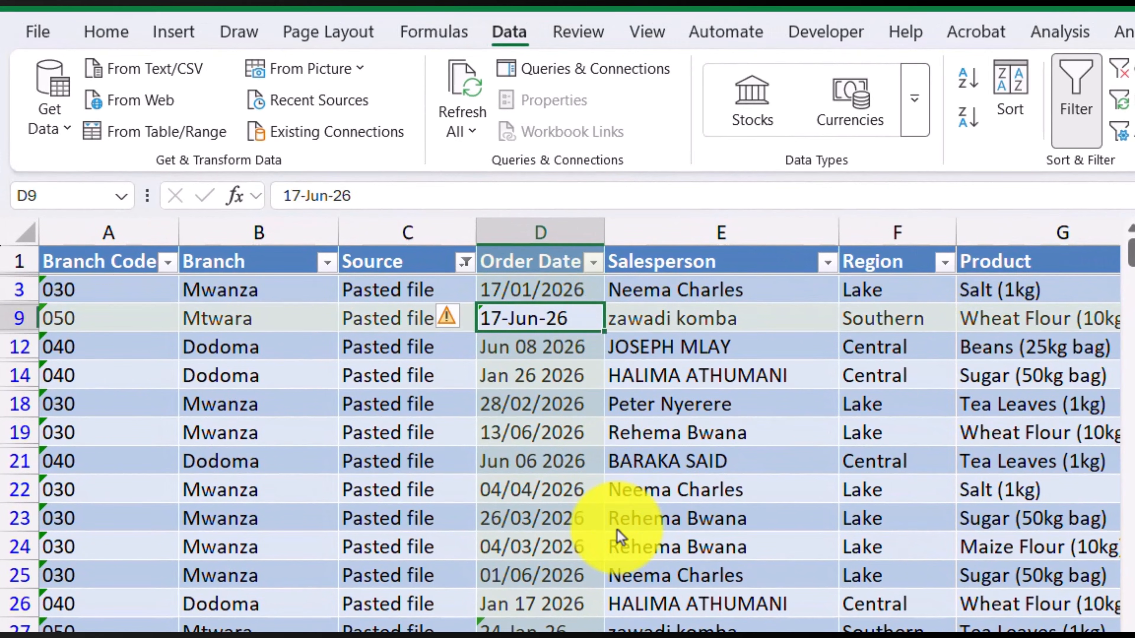
{"action": "left_click", "coordinate": [540, 610]}
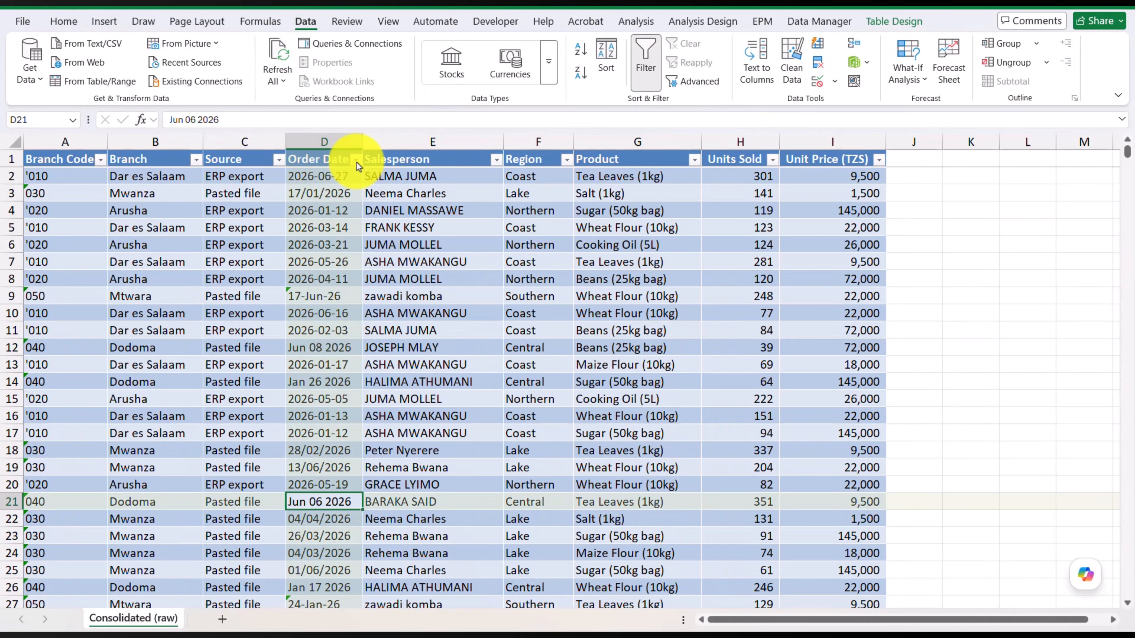
- Look through the Order Date column's filter values for differing date formats, leaving the filter unchanged
{"action": "left_click", "coordinate": [593, 261]}
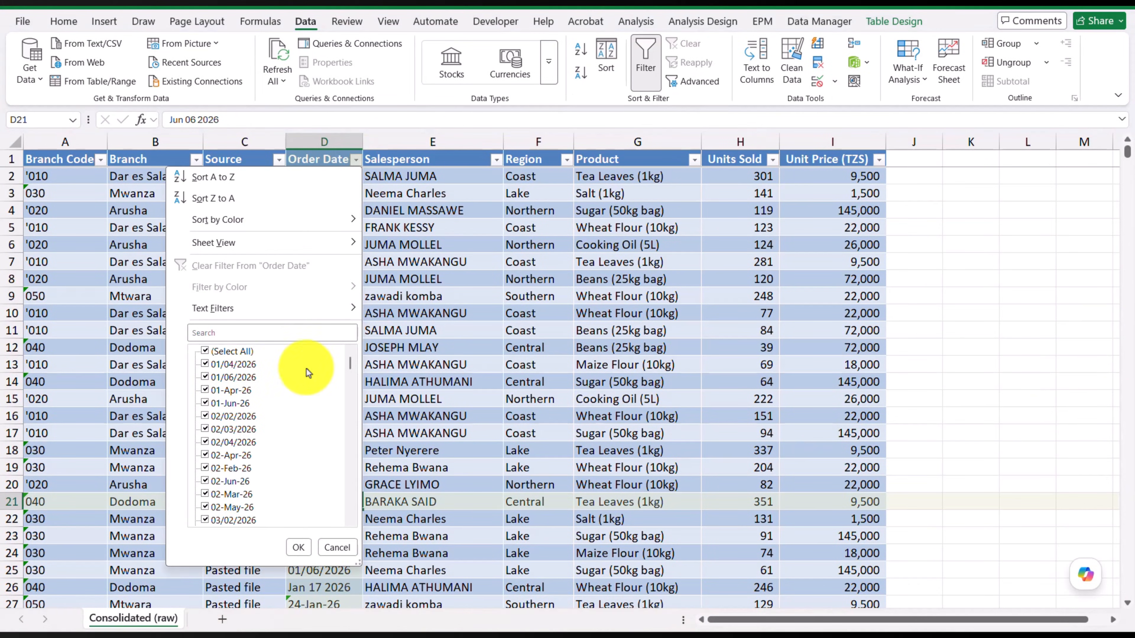
{"action": "mouse_move", "coordinate": [351, 364]}
{"action": "left_mouse_down"}
{"action": "mouse_move", "coordinate": [332, 451]}
{"action": "mouse_move", "coordinate": [343, 488]}
{"action": "mouse_move", "coordinate": [342, 369]}
{"action": "left_mouse_up"}
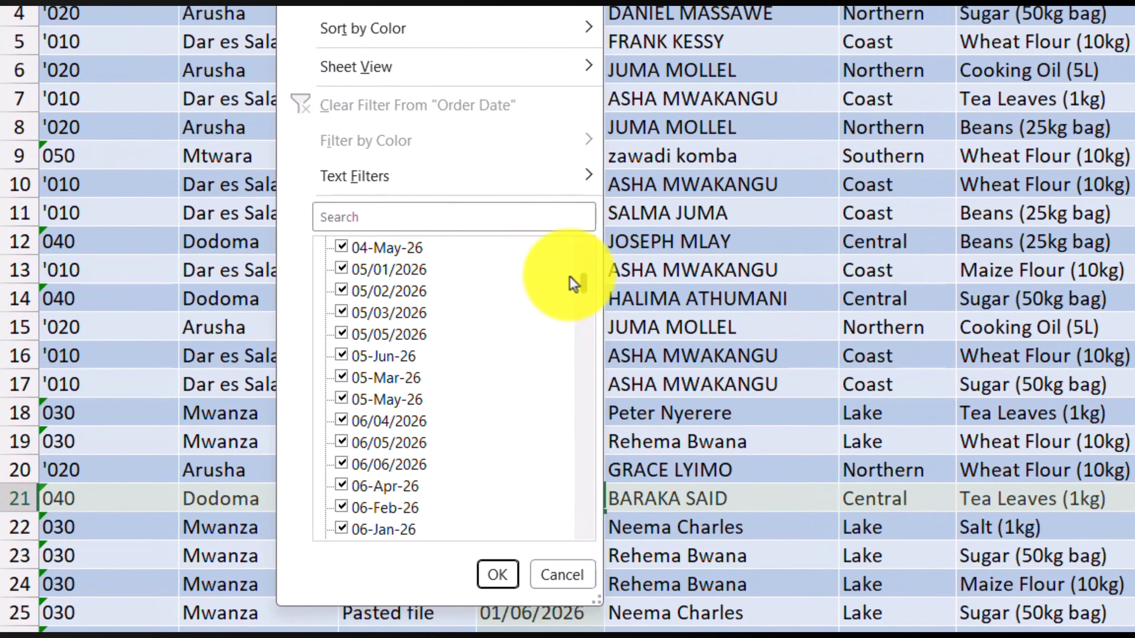
{"action": "left_click_drag", "start_coordinate": [574, 284], "coordinate": [580, 233]}
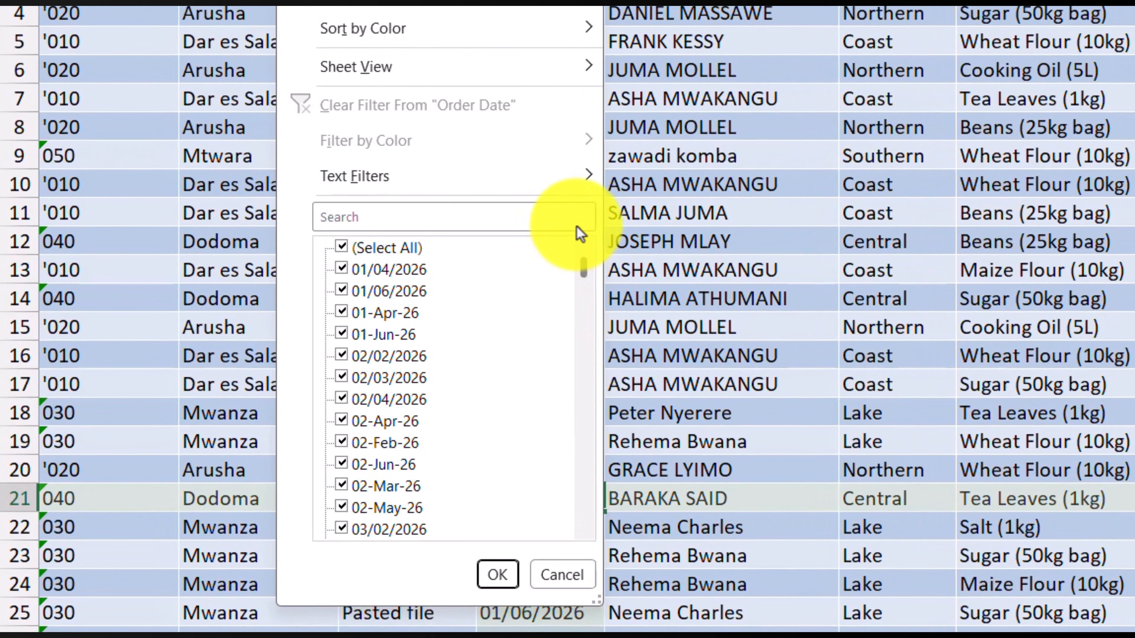
{"action": "left_click", "coordinate": [558, 577]}
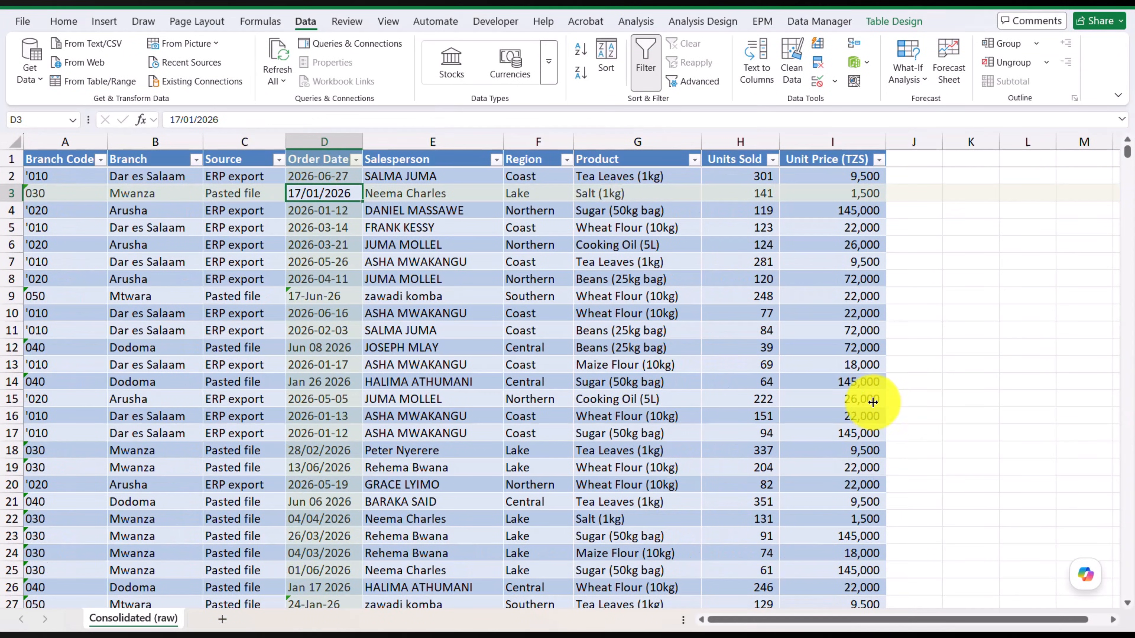
- Ask Copilot to standardize the Order Date column to one date format dd-mmm-yyyy and convert text dates into real Excel dates
{"action": "left_click", "coordinate": [1087, 578]}
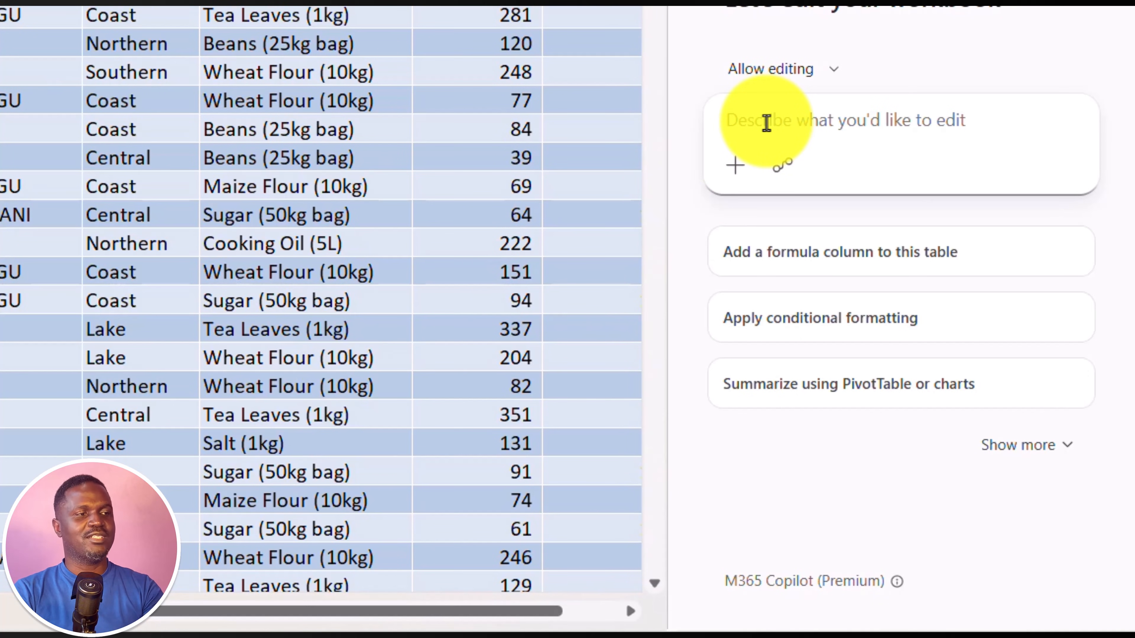
{"action": "type", "text": "Standardize the Order Date column to one date format dd-mmm-yyyy and convert text dates into real Excel dates."}
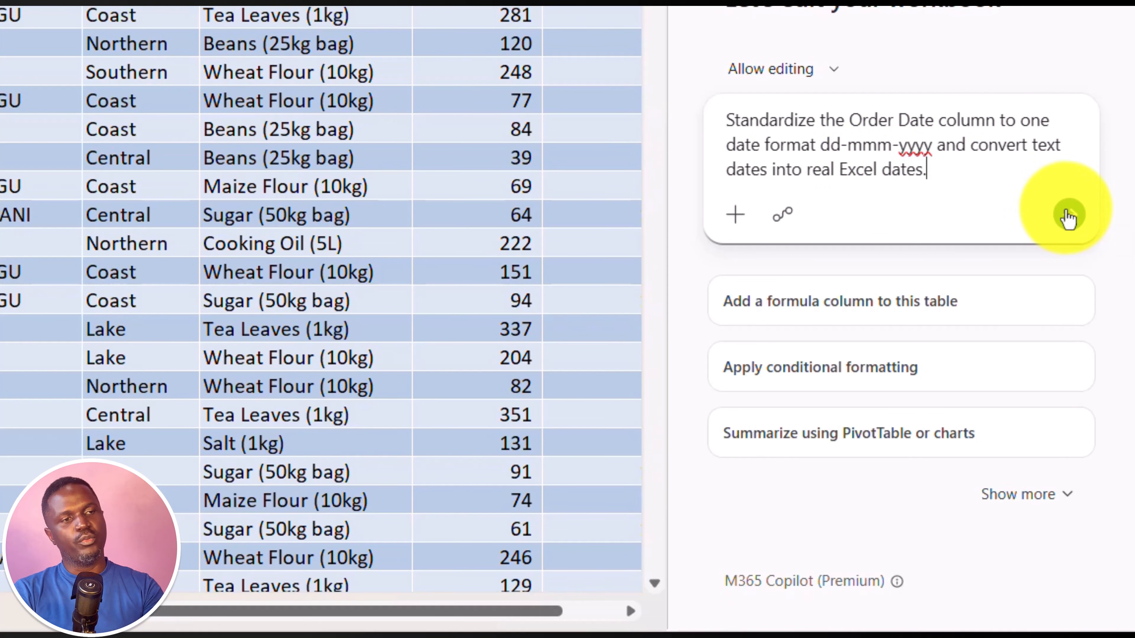
{"action": "left_click", "coordinate": [1069, 218]}
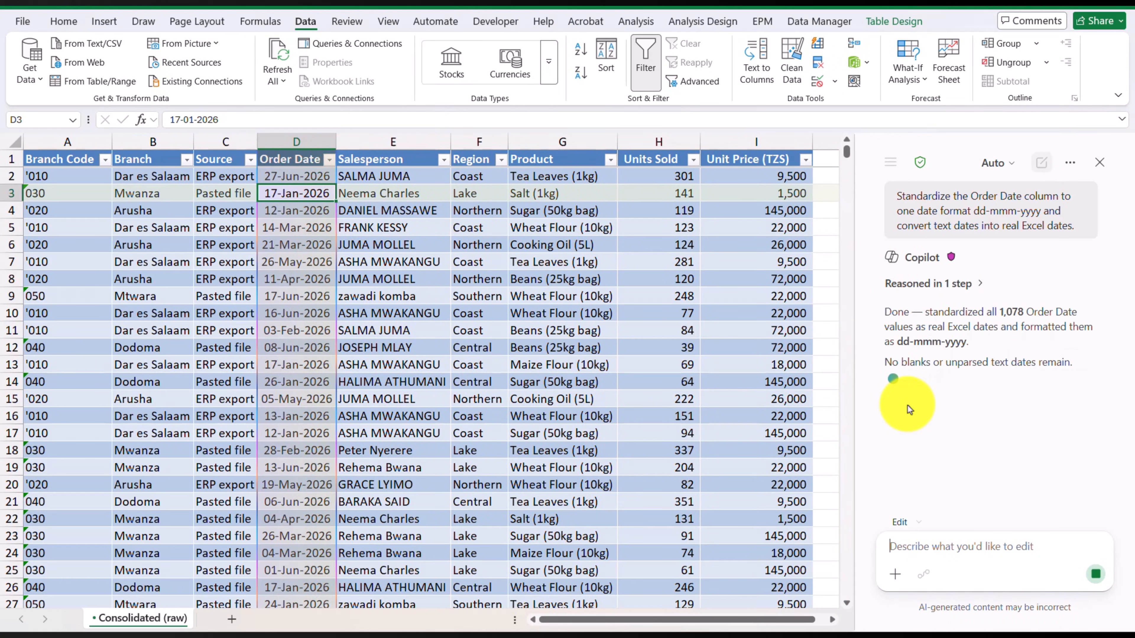
- Check the Order Date filter's year and month grouping, look at January's days, and try selecting January only
{"action": "left_click", "coordinate": [308, 176]}
{"action": "left_click", "coordinate": [329, 159]}
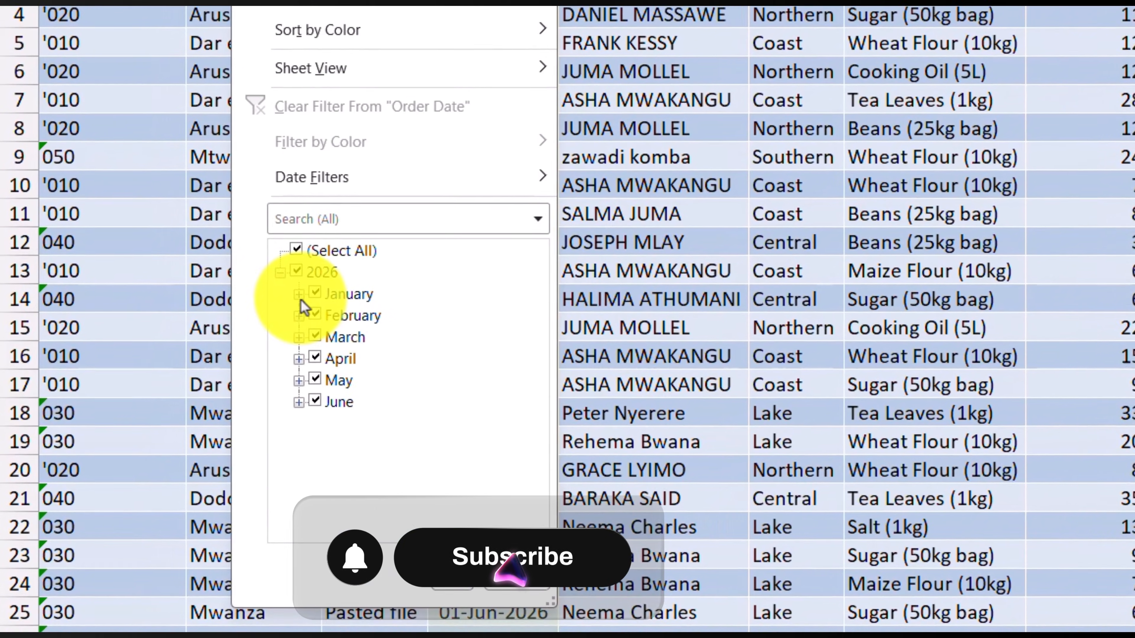
{"action": "left_click", "coordinate": [226, 346]}
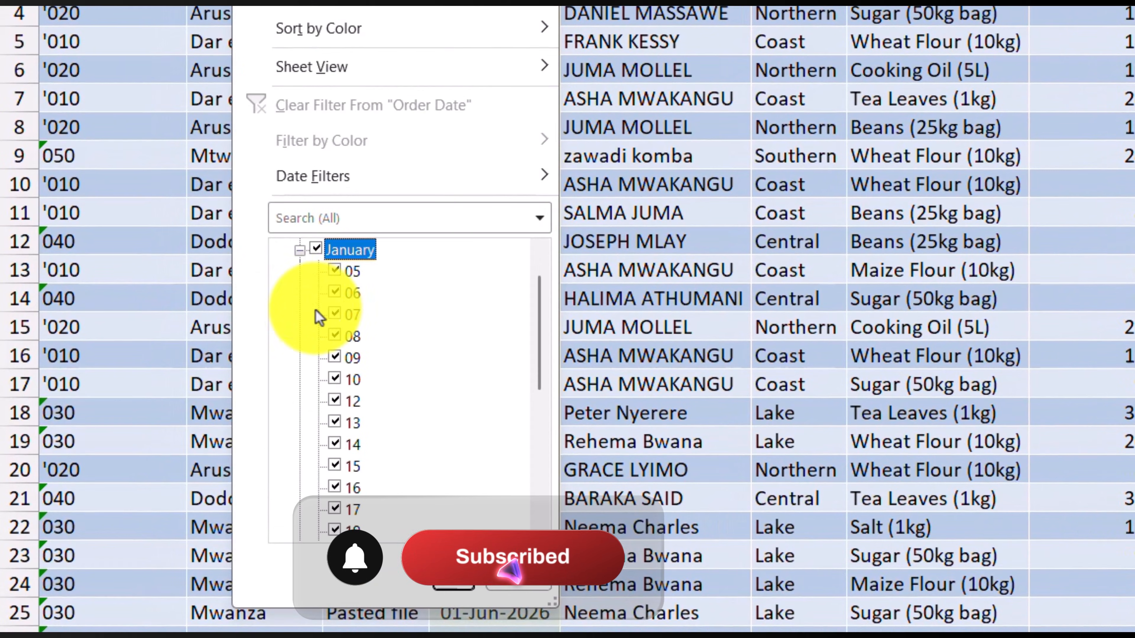
{"action": "left_click", "coordinate": [225, 314]}
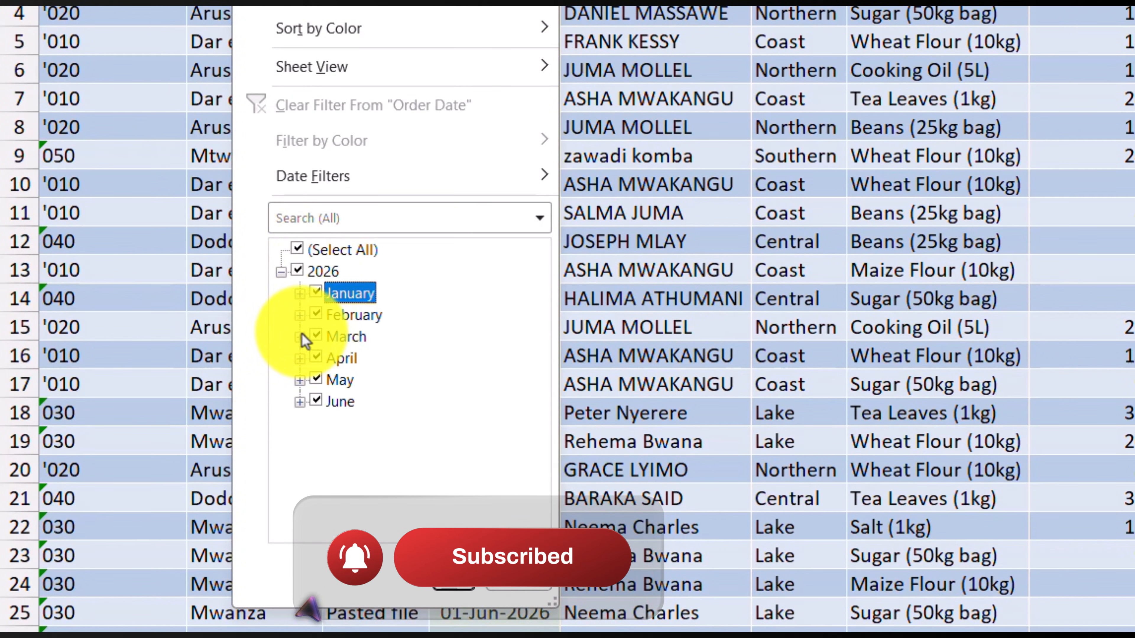
{"action": "left_click", "coordinate": [300, 251]}
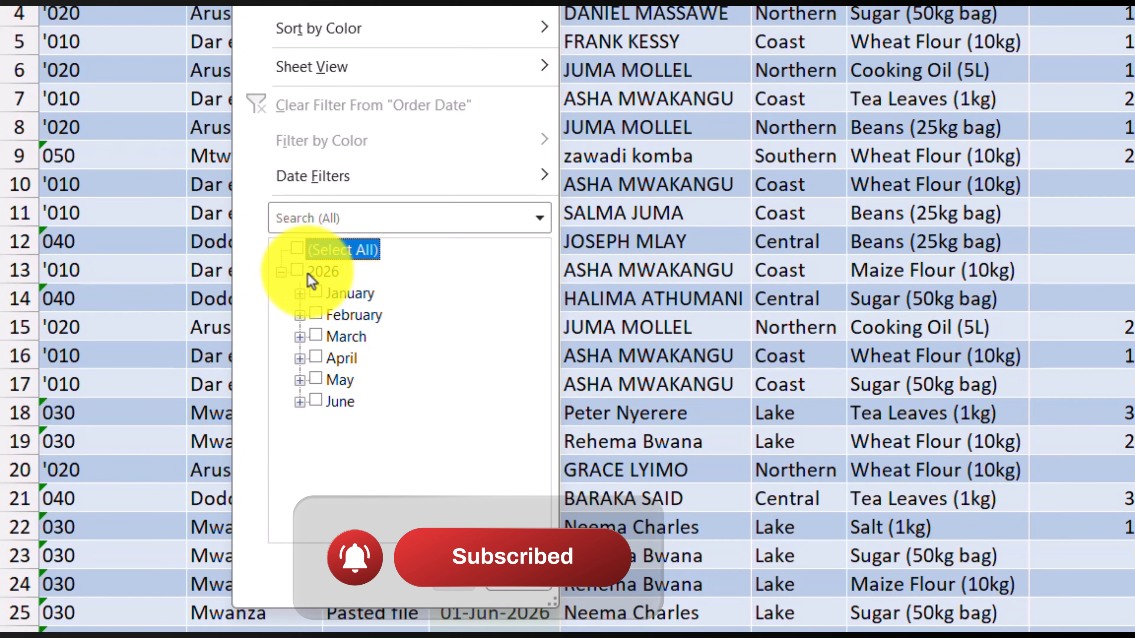
{"action": "left_click", "coordinate": [316, 291]}
{"action": "left_click", "coordinate": [452, 577]}
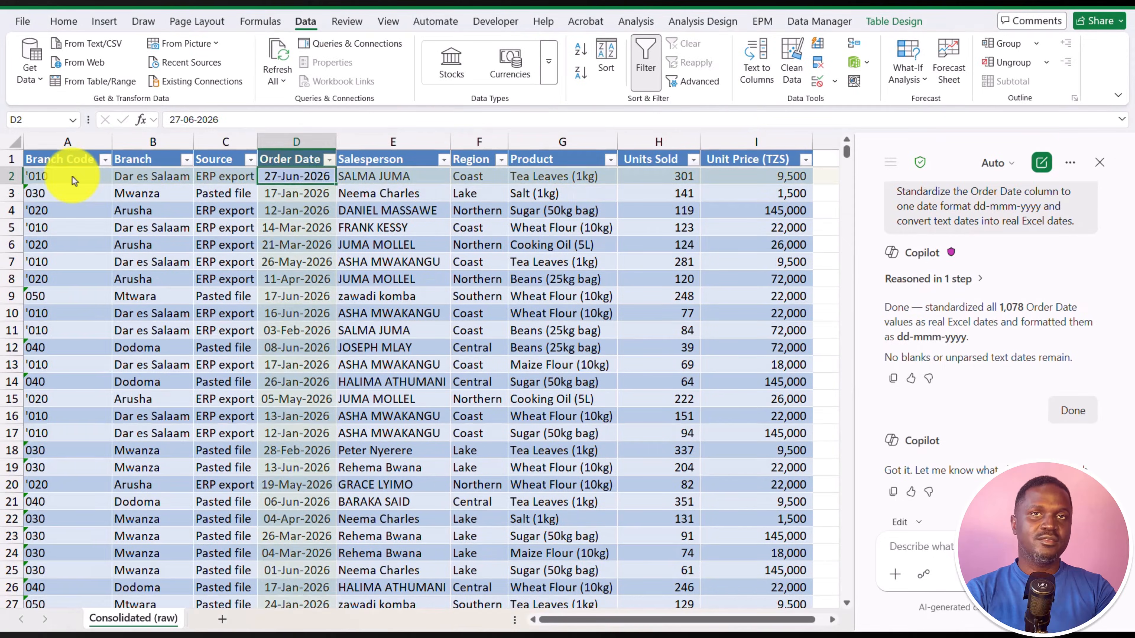
- Review the distinct Branch Code values and read the error notes on the codes in rows 9 and 14
{"action": "left_click", "coordinate": [72, 175]}
{"action": "left_click", "coordinate": [105, 164]}
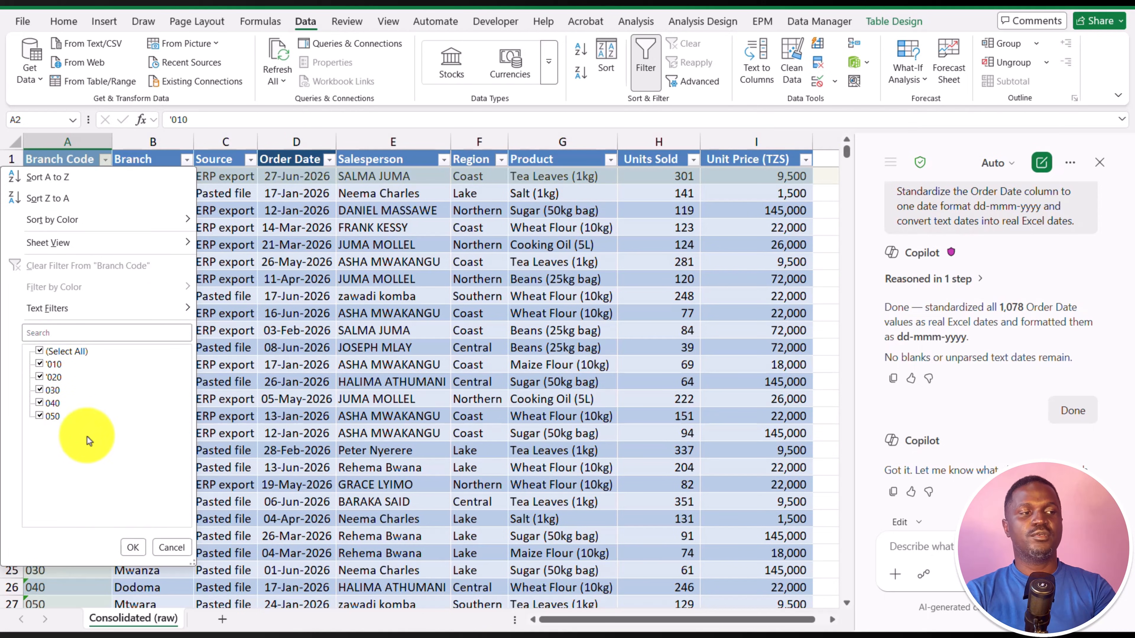
{"action": "left_click", "coordinate": [132, 546]}
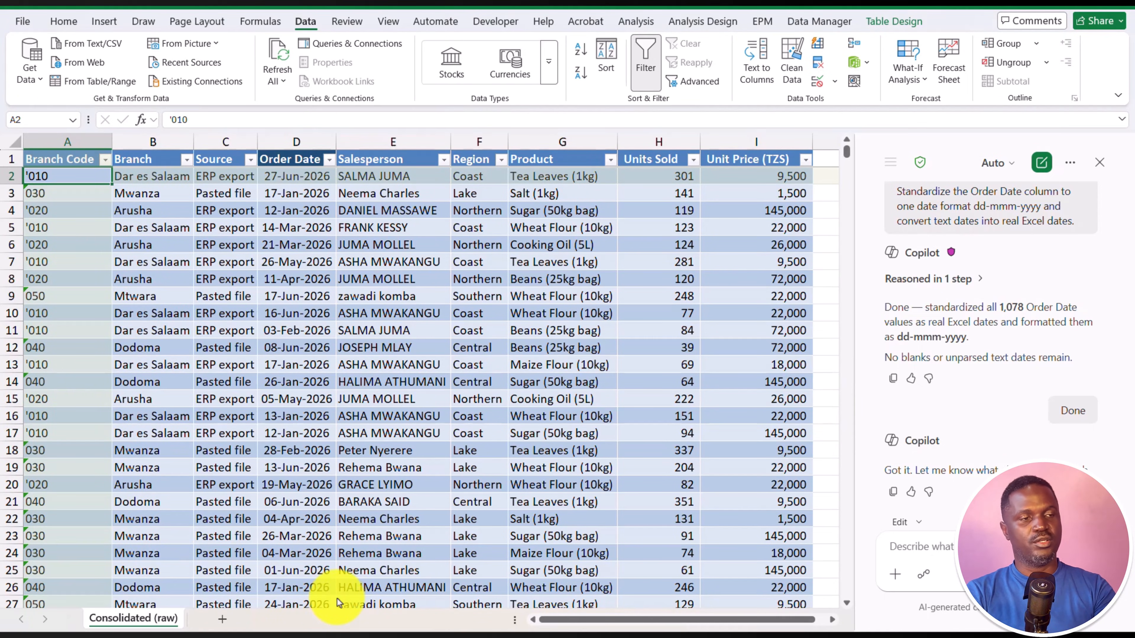
{"action": "left_click", "coordinate": [66, 304]}
{"action": "mouse_move", "coordinate": [130, 299]}
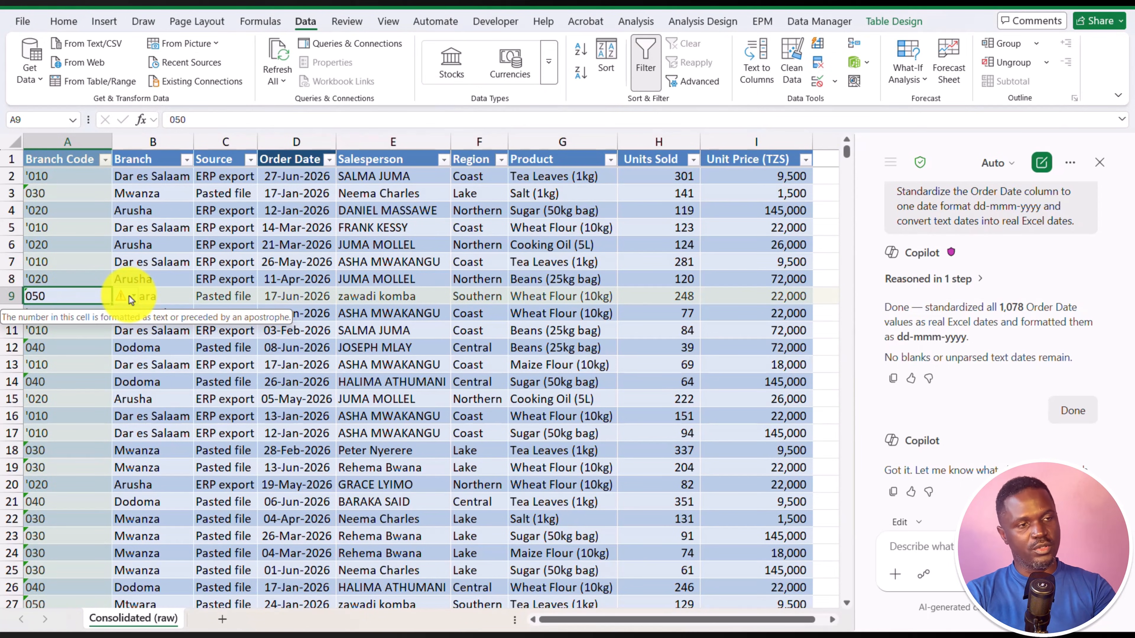
{"action": "left_click", "coordinate": [92, 380]}
{"action": "mouse_move", "coordinate": [127, 383]}
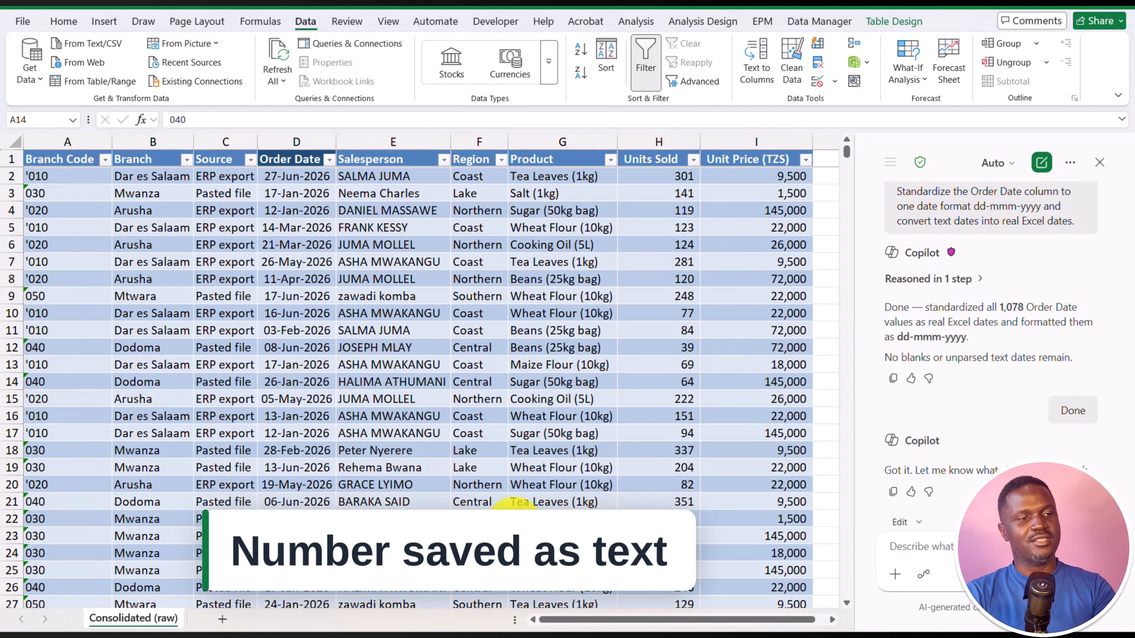
- Compare the apostrophe-prefixed code in the first data row with the other Branch Code filter values
{"action": "left_click", "coordinate": [53, 179]}
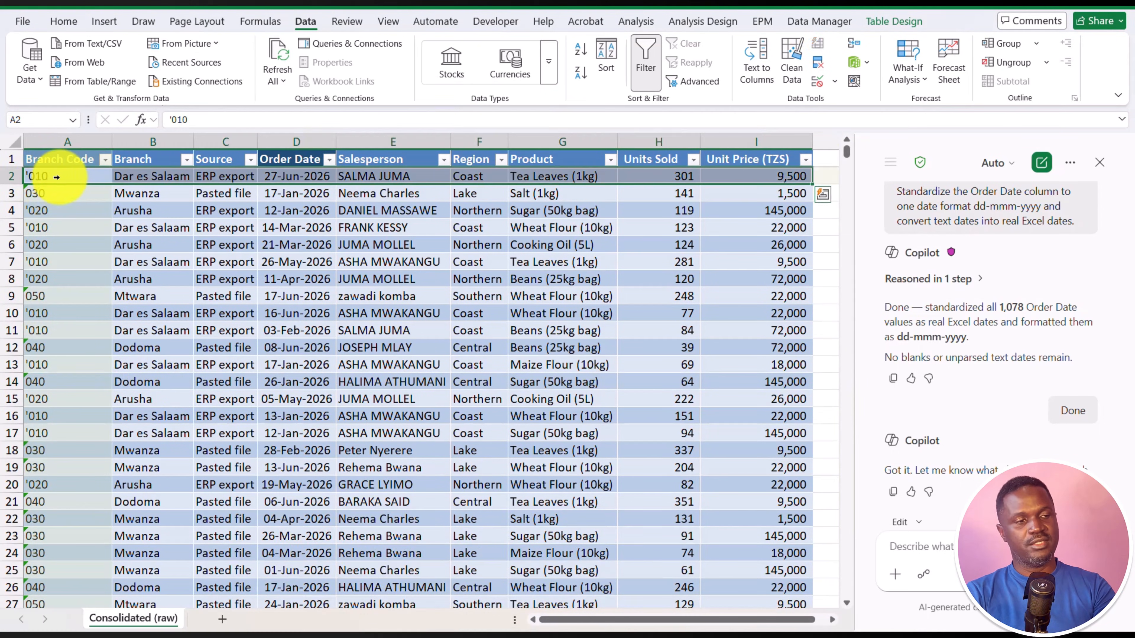
{"action": "left_click", "coordinate": [105, 160]}
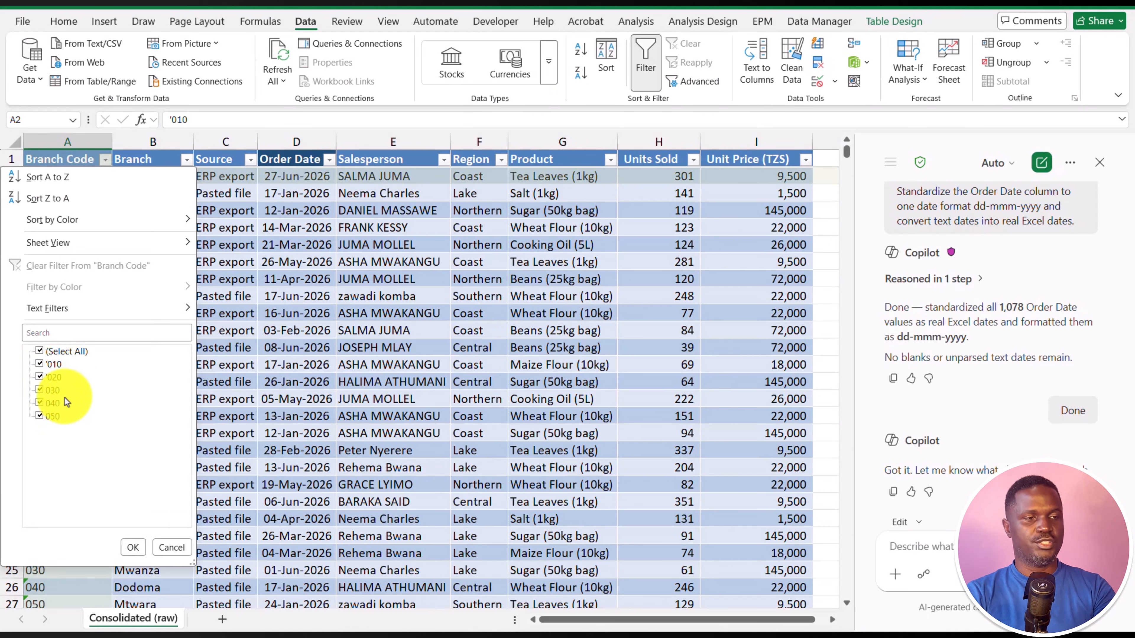
{"action": "left_click", "coordinate": [136, 547]}
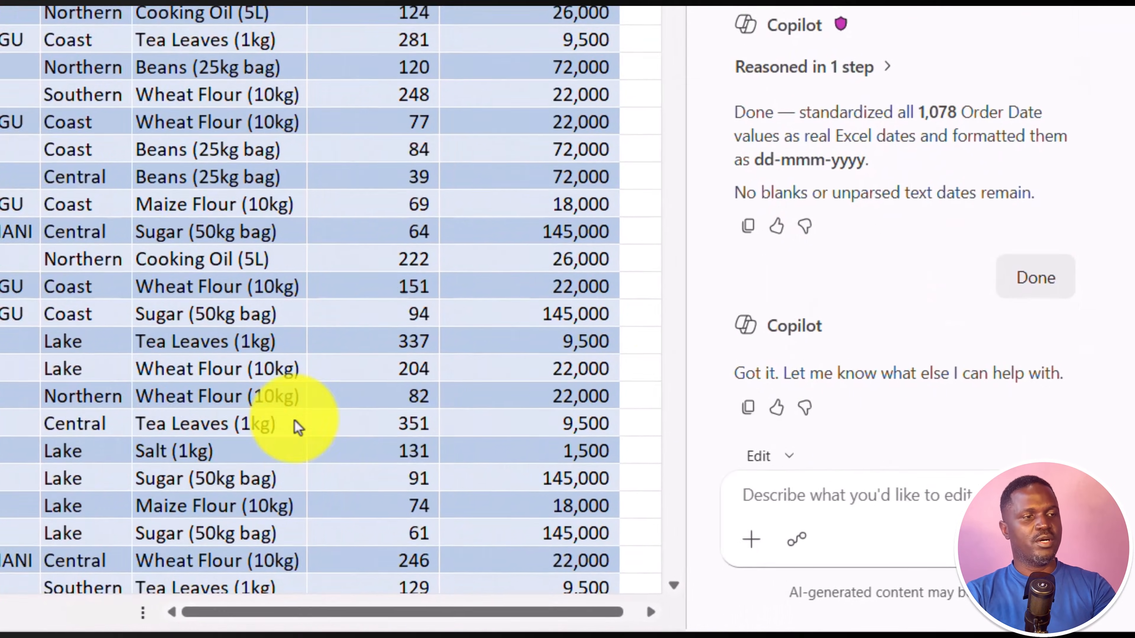
- Ask Copilot to convert the Branch Code column from text to numbers, keeping any leading zeros as a 3-digit code
{"action": "left_click", "coordinate": [865, 499]}
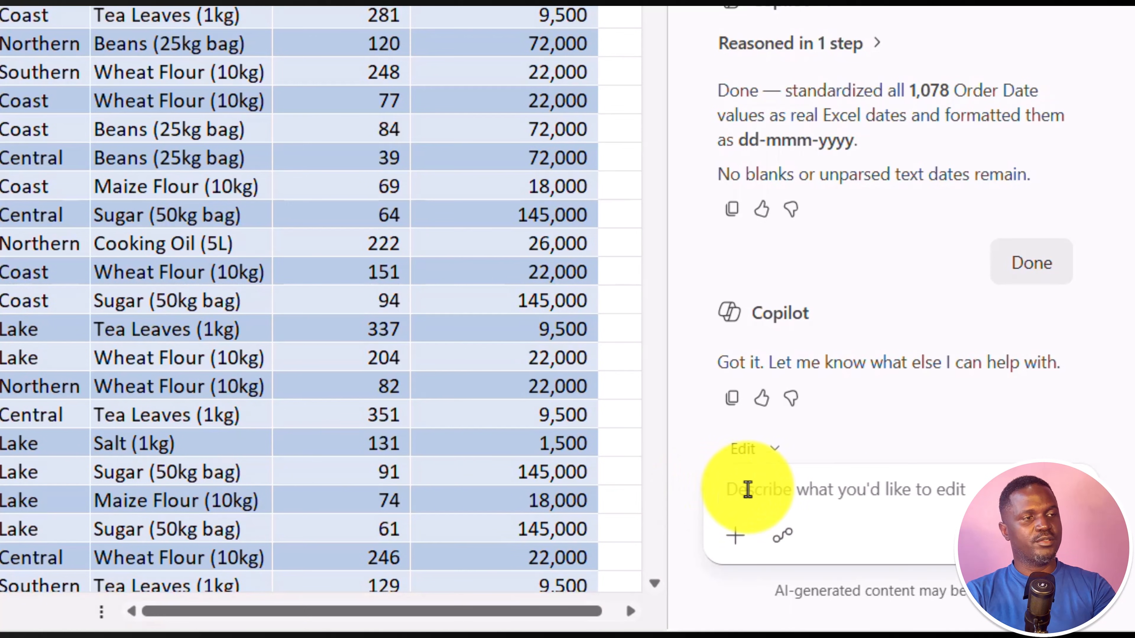
{"action": "type", "text": "Convert the Branch Code column from text to numbers, keeping any leading zeros as 4-digit code."}
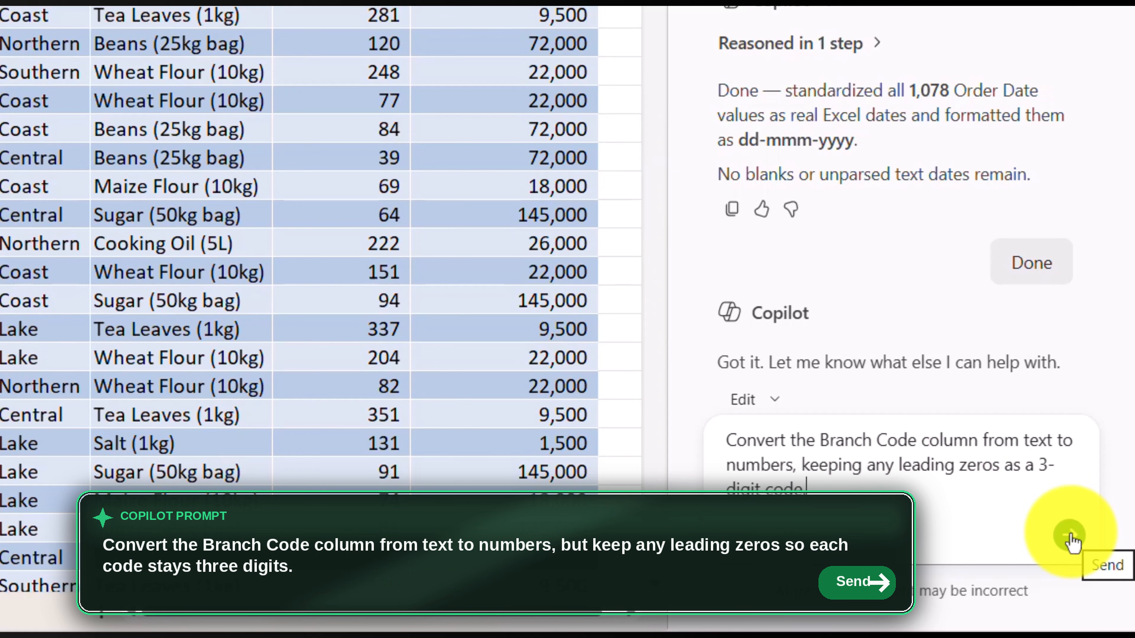
{"action": "left_click", "coordinate": [1070, 535]}
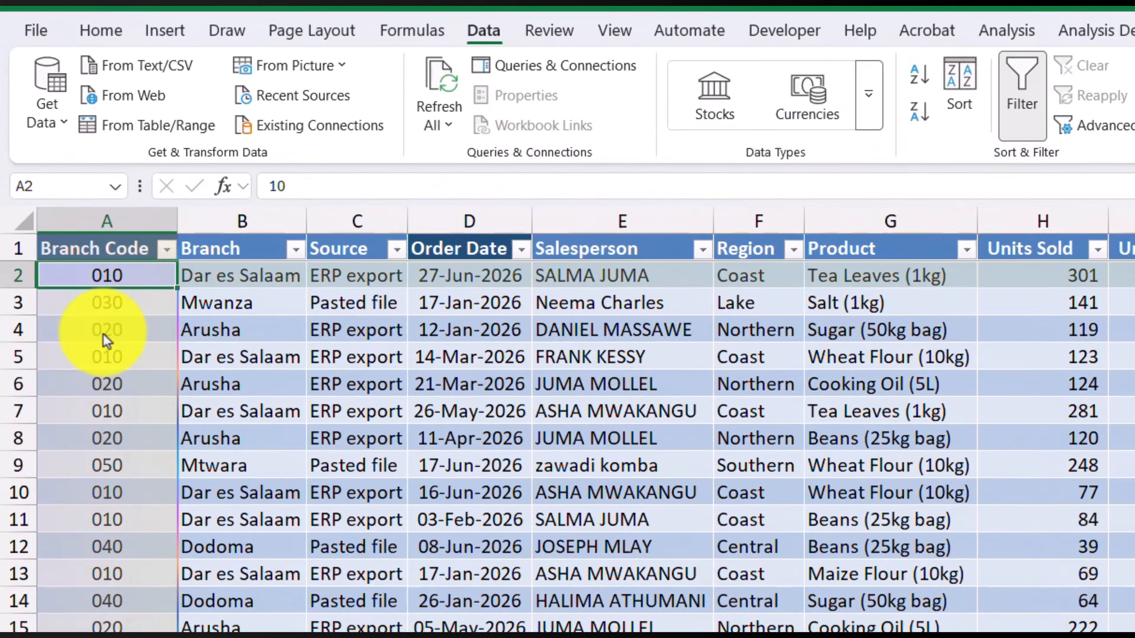
- Verify the converted Branch Code values and the Order Date grouping in their filter lists without applying any filter
{"action": "left_click", "coordinate": [66, 216]}
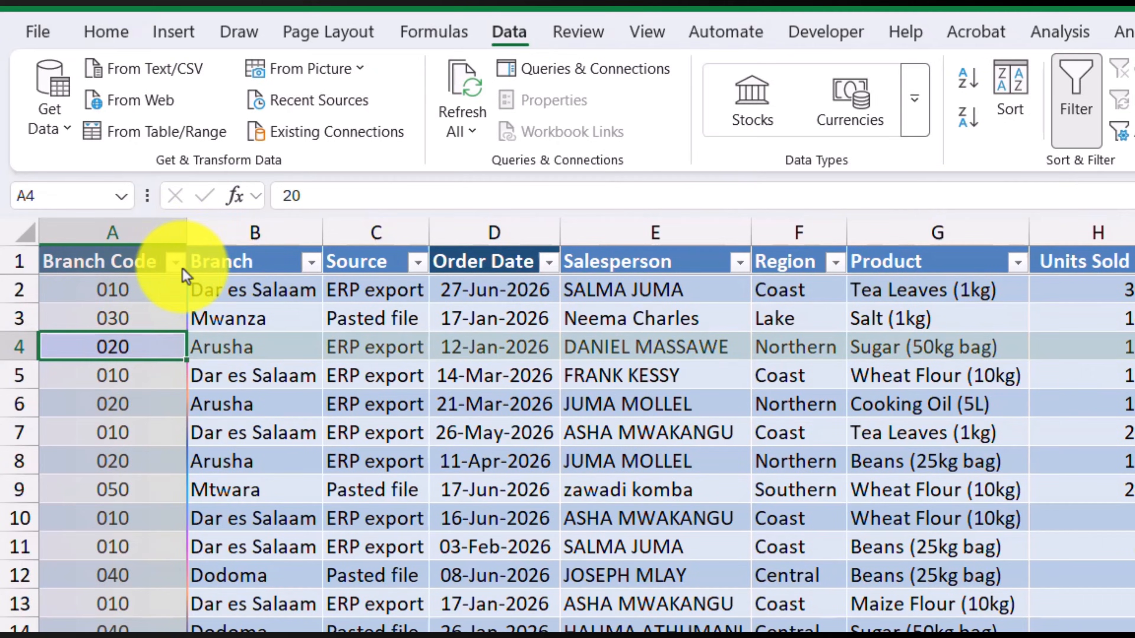
{"action": "left_click", "coordinate": [178, 265]}
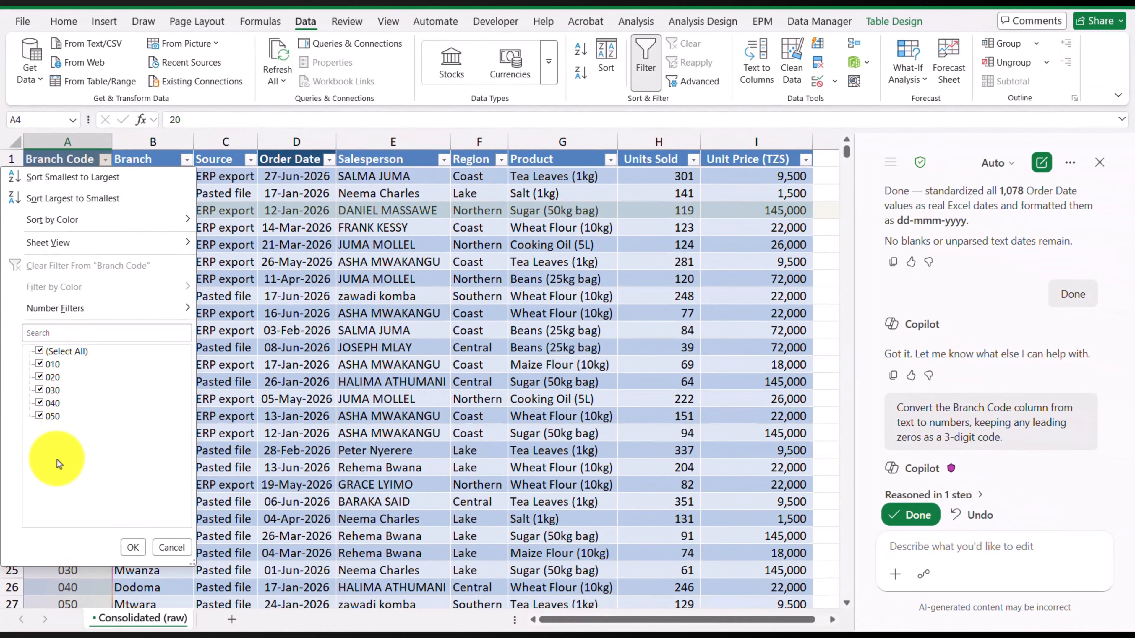
{"action": "left_click", "coordinate": [171, 548]}
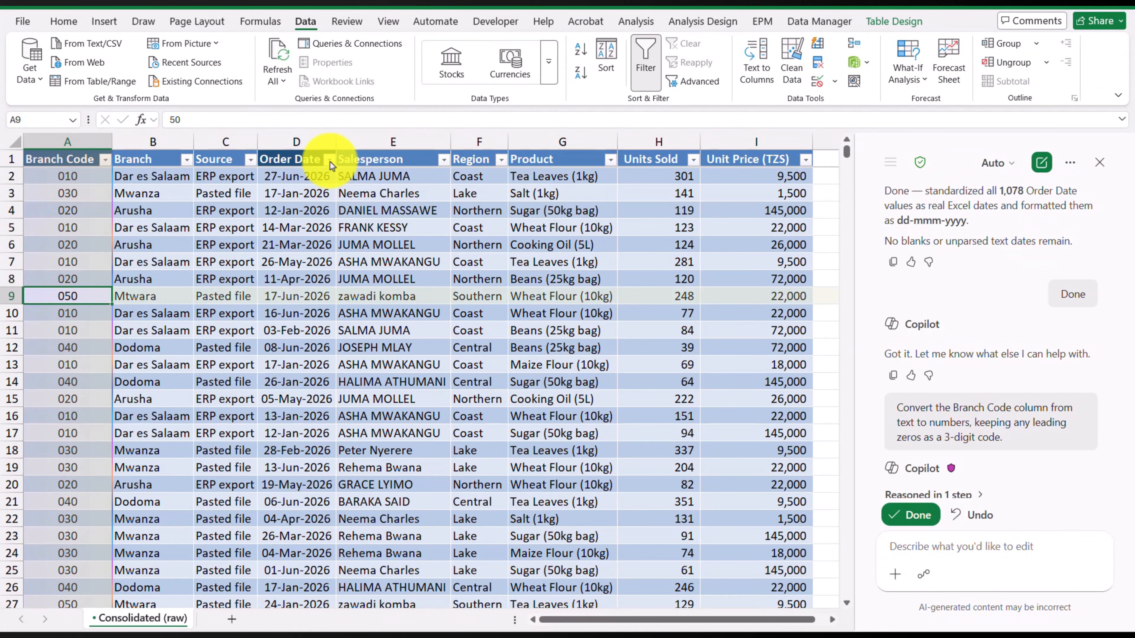
{"action": "left_click", "coordinate": [330, 160]}
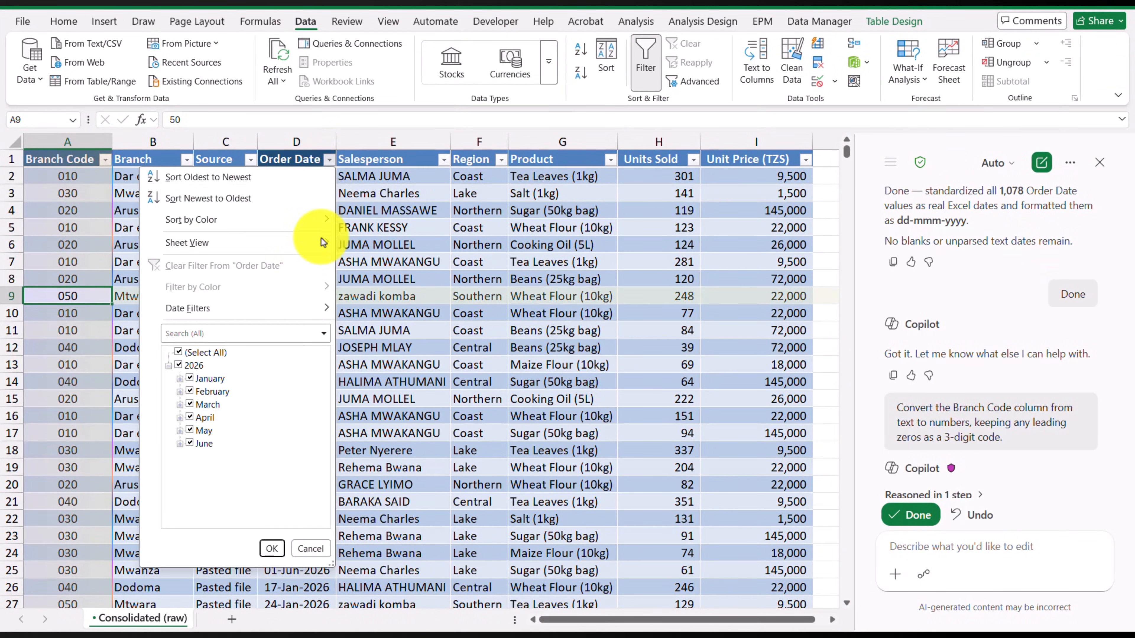
{"action": "left_click", "coordinate": [409, 213]}
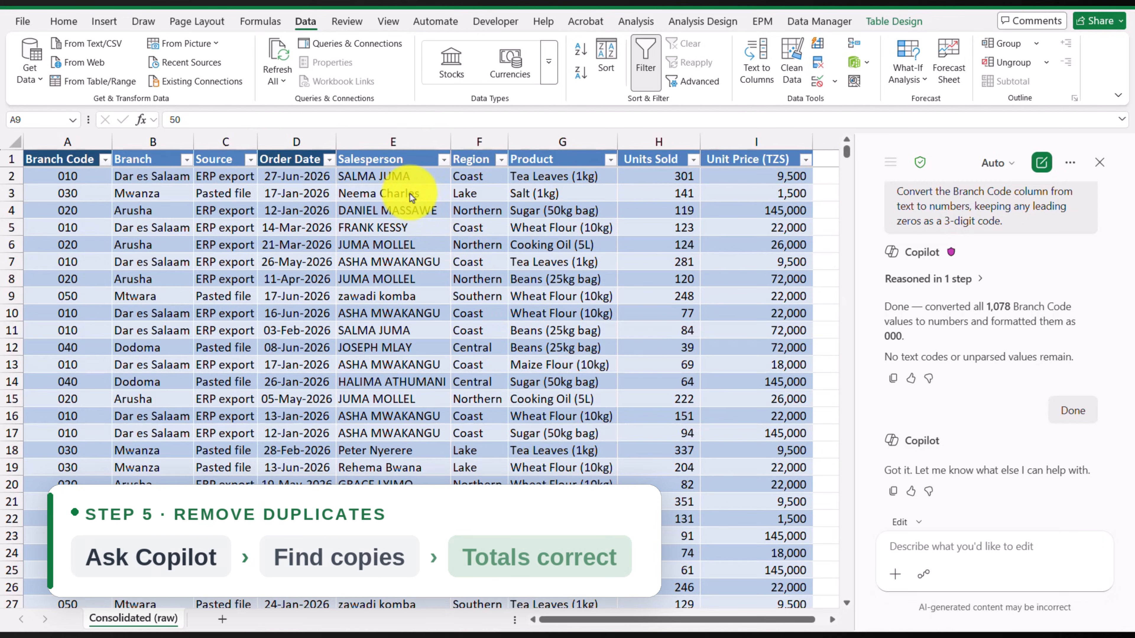
- Ask Copilot to find and remove duplicate rows in this table and show the count before applying
{"action": "left_click", "coordinate": [393, 176]}
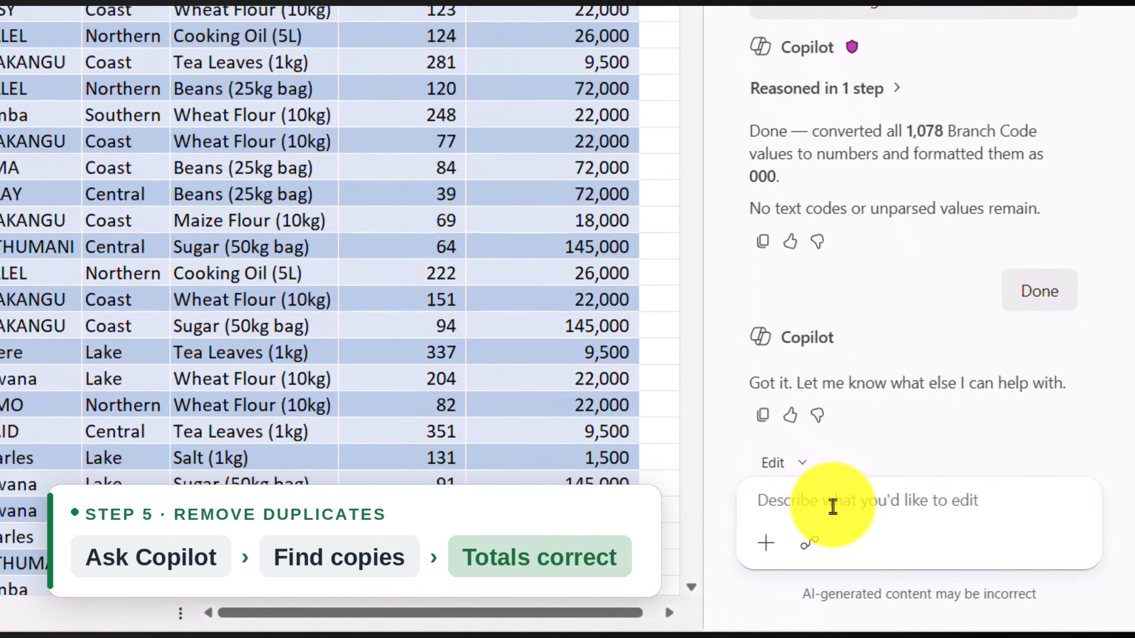
{"action": "left_click", "coordinate": [938, 549]}
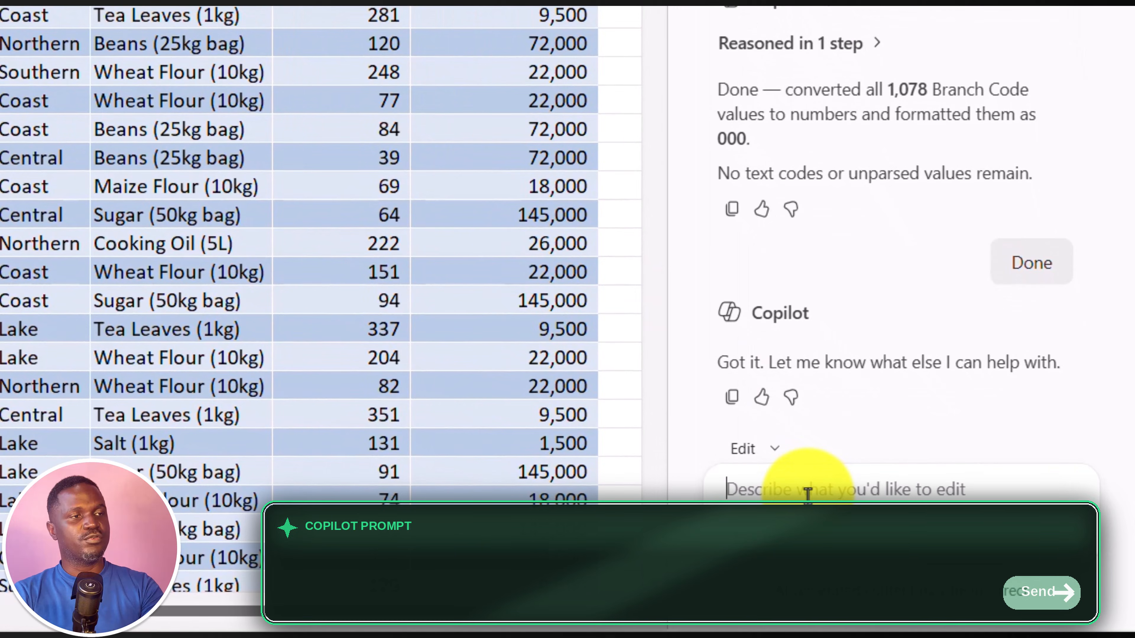
{"action": "type", "text": "Find and remove duplicate rows in this table. Show me the count before applying."}
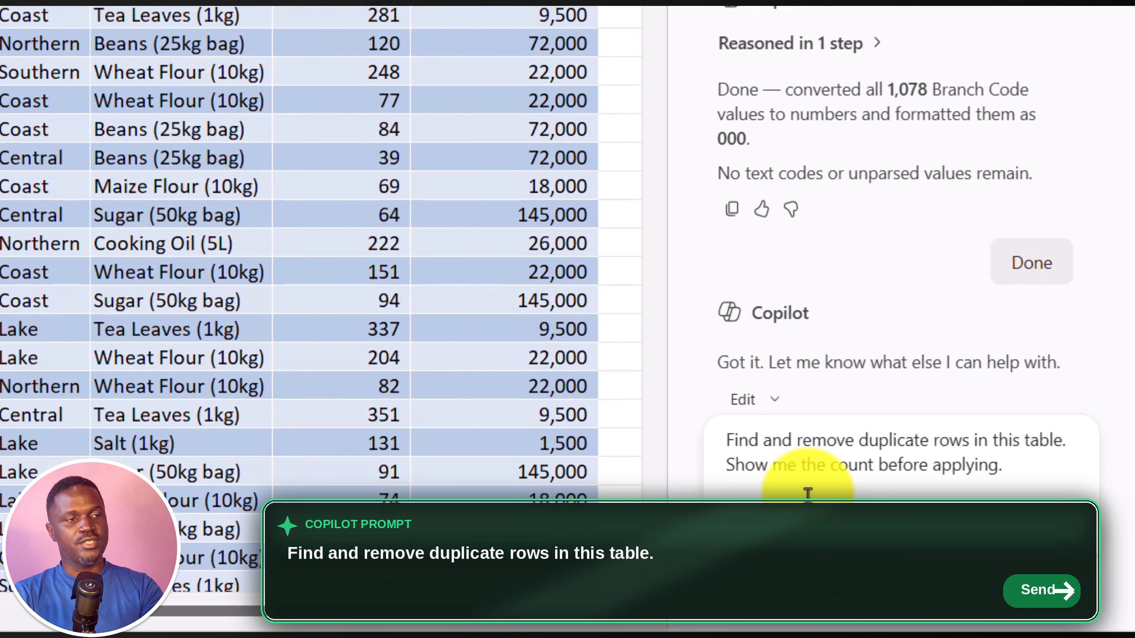
{"action": "left_click", "coordinate": [1070, 540]}
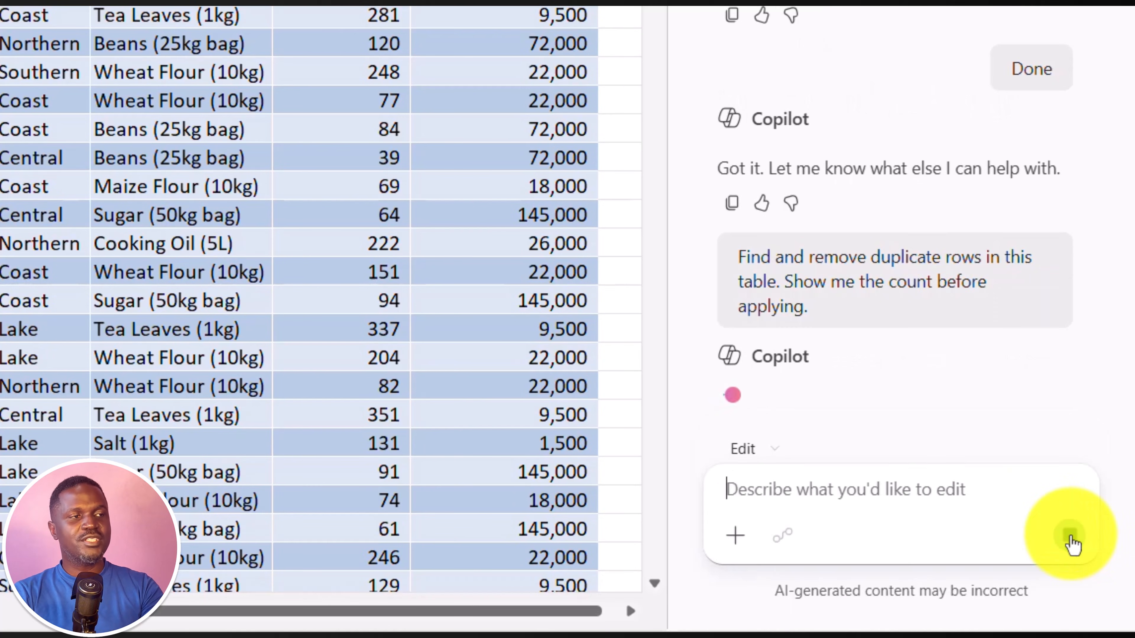
- Widen the Copilot pane and read its report on the duplicate count and the removal result
{"action": "left_click_drag", "start_coordinate": [669, 121], "coordinate": [514, 109]}
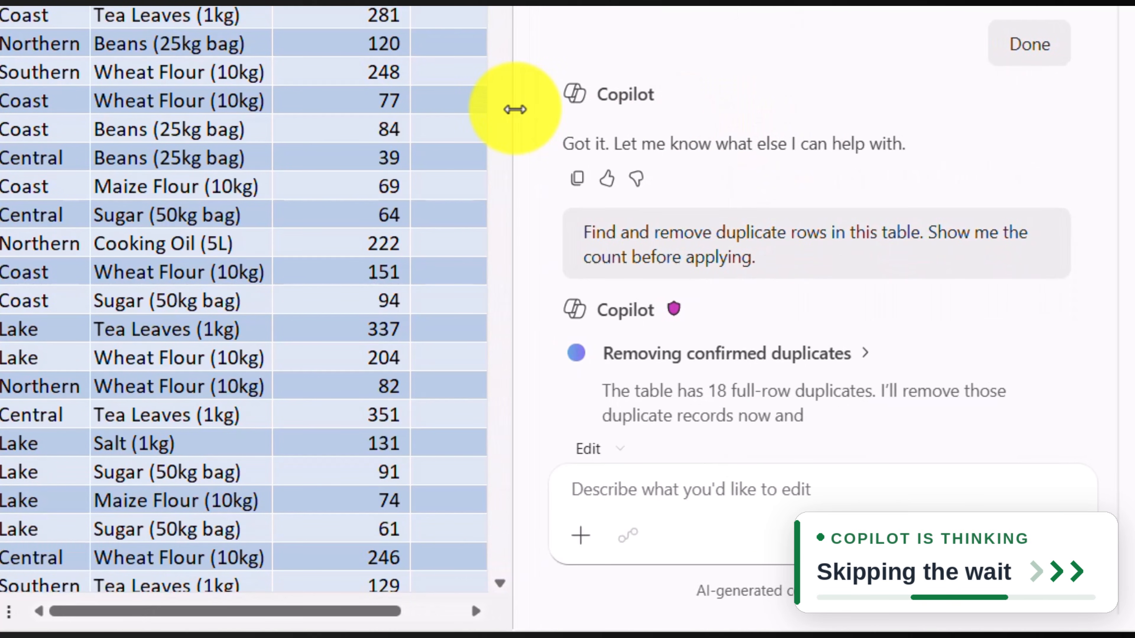
{"action": "left_click_drag", "start_coordinate": [602, 422], "coordinate": [777, 423]}
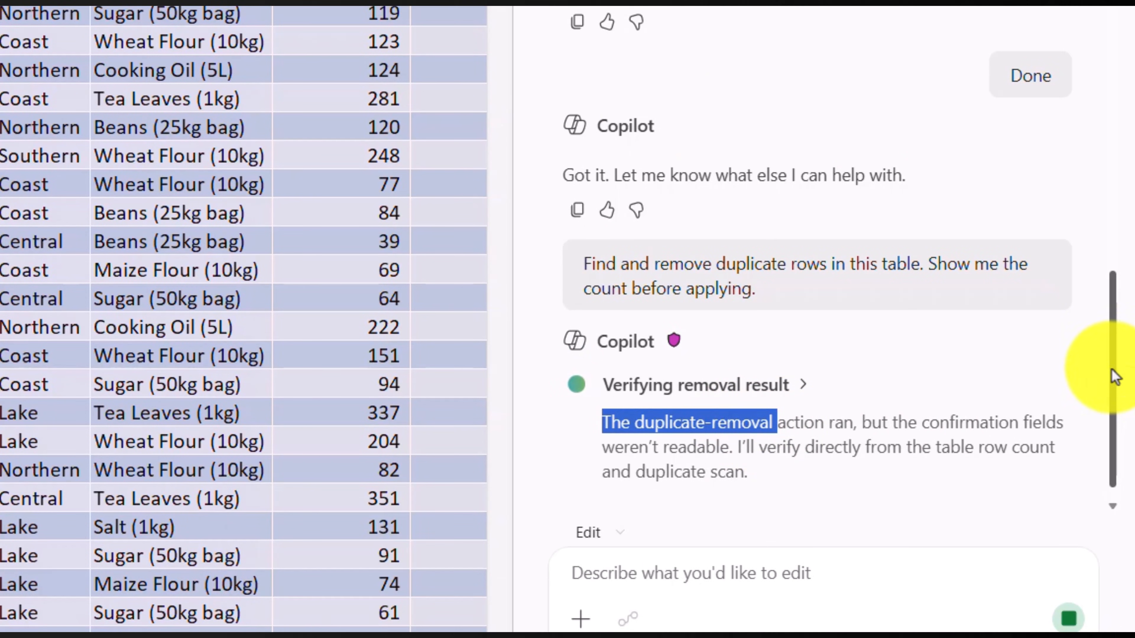
{"action": "scroll", "coordinate": [1109, 375], "scroll_direction": "down", "scroll_amount": 1}
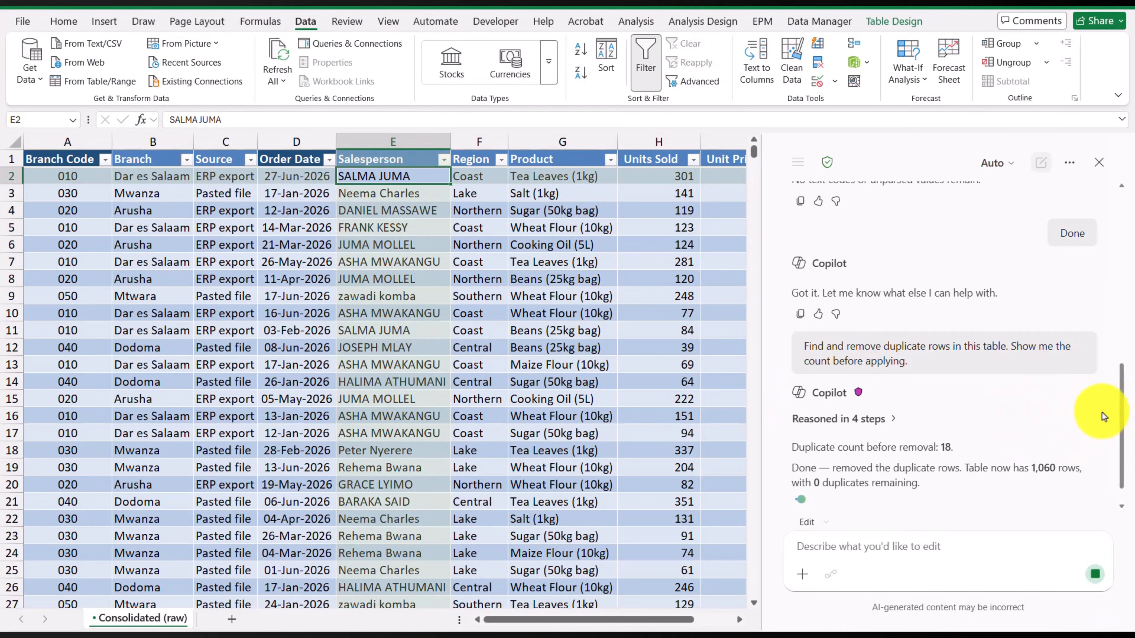
{"action": "left_click_drag", "start_coordinate": [1123, 390], "coordinate": [1124, 406]}
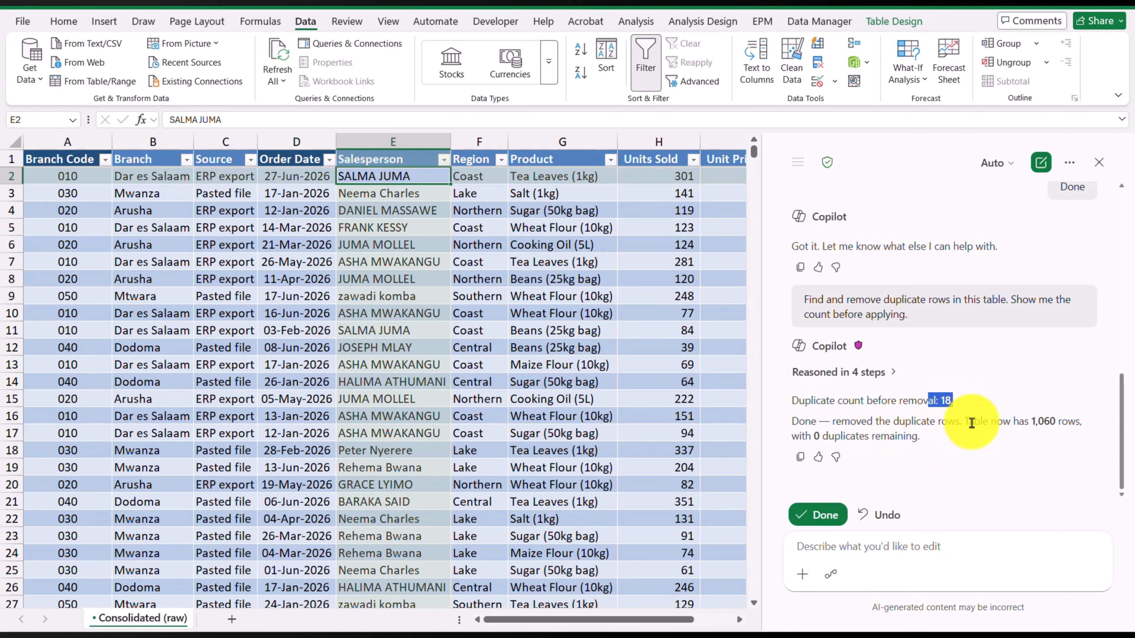
- Read Copilot's report on the remaining rows and accept the duplicate removal
{"action": "left_click_drag", "start_coordinate": [1033, 422], "coordinate": [1087, 428]}
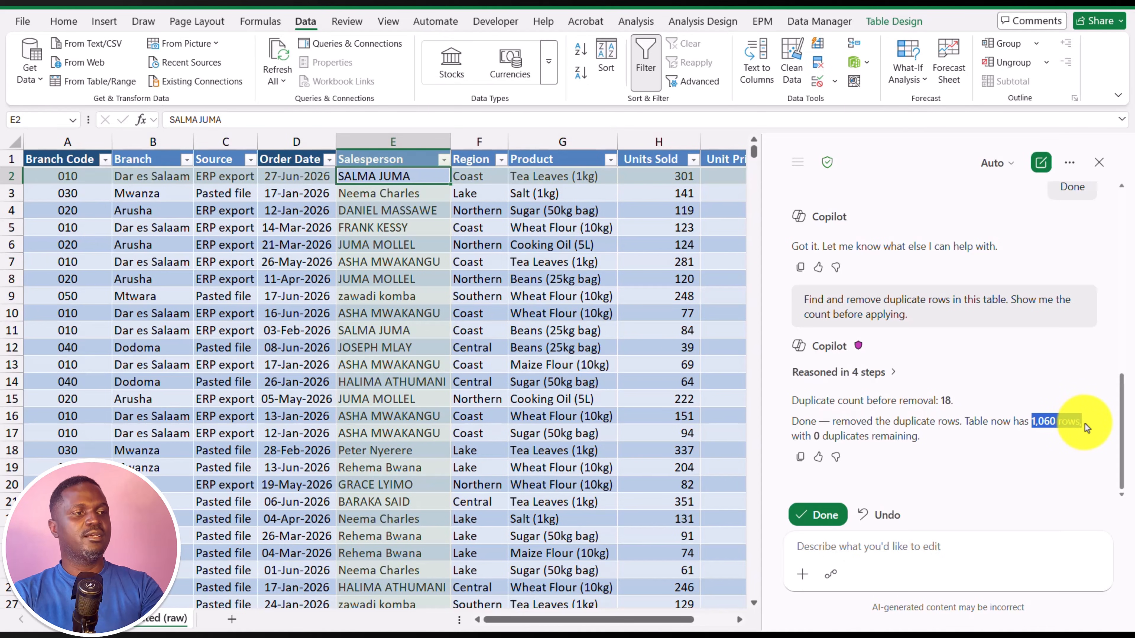
{"action": "left_click", "coordinate": [915, 432]}
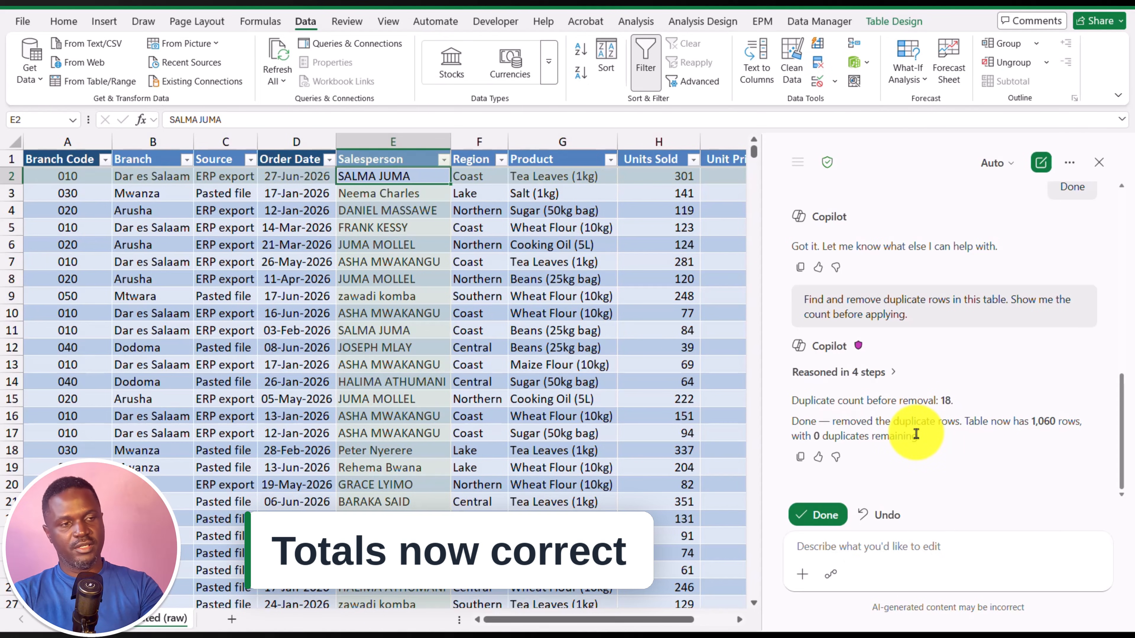
{"action": "left_click", "coordinate": [818, 514]}
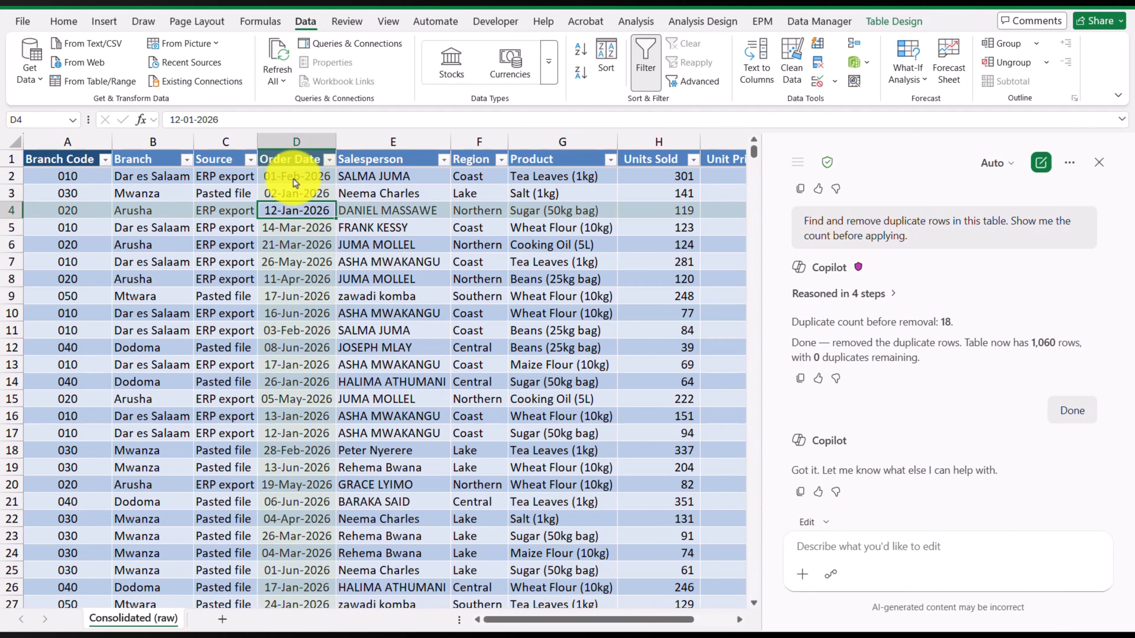
- Examine the stored Order Date values in cells D2 and D3 and the table's January 2026 rows
{"action": "left_click", "coordinate": [279, 176]}
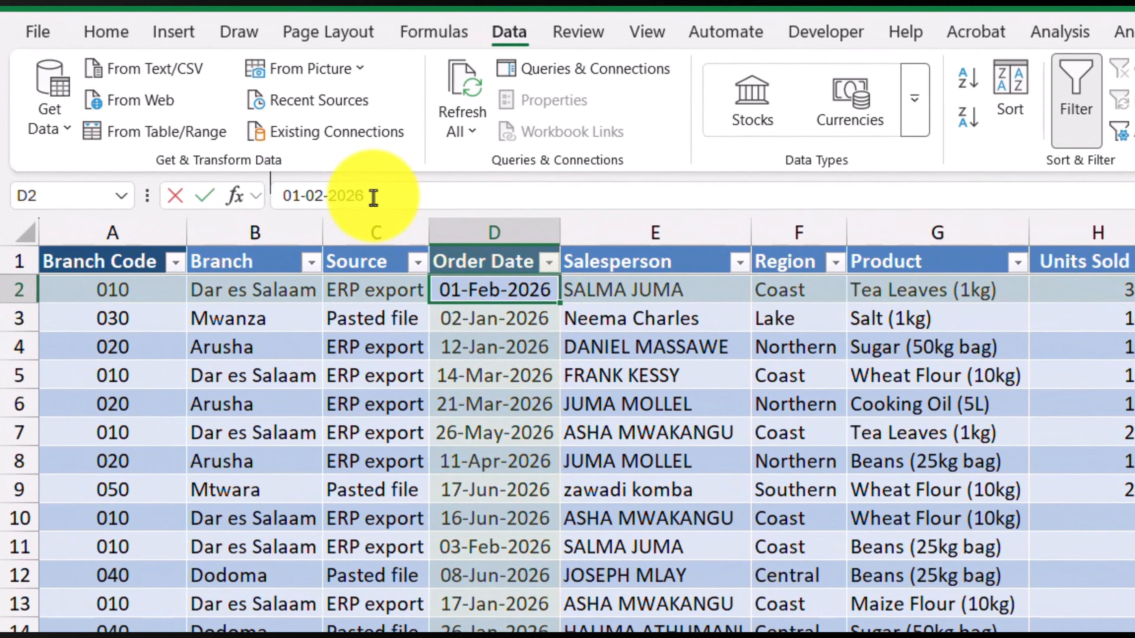
{"action": "left_click_drag", "start_coordinate": [321, 166], "coordinate": [237, 166]}
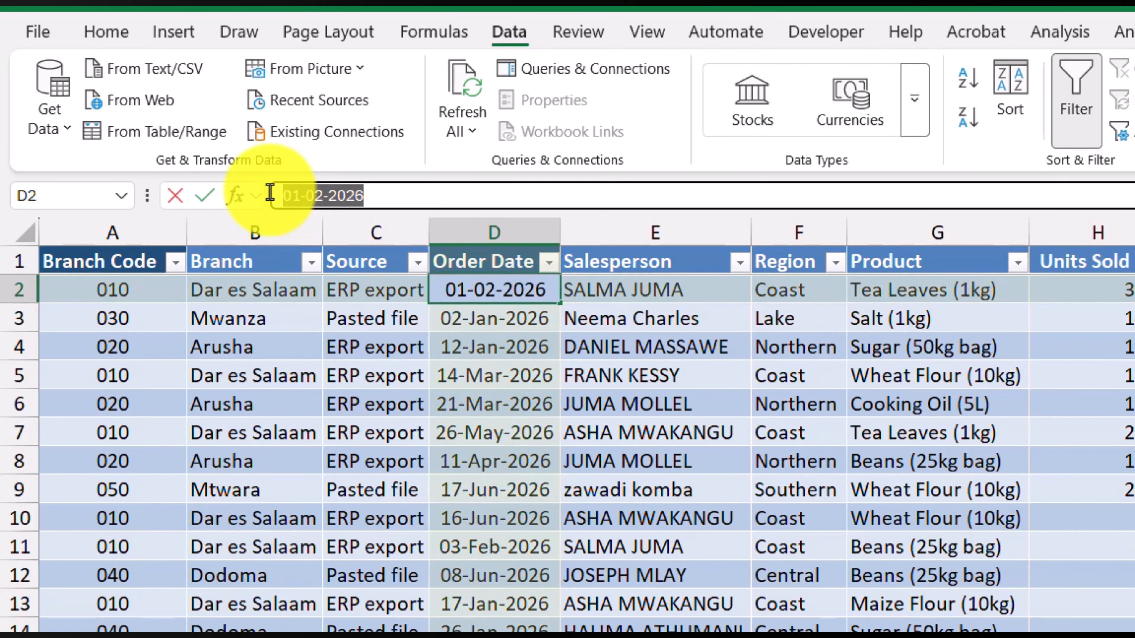
{"action": "left_click", "coordinate": [510, 318]}
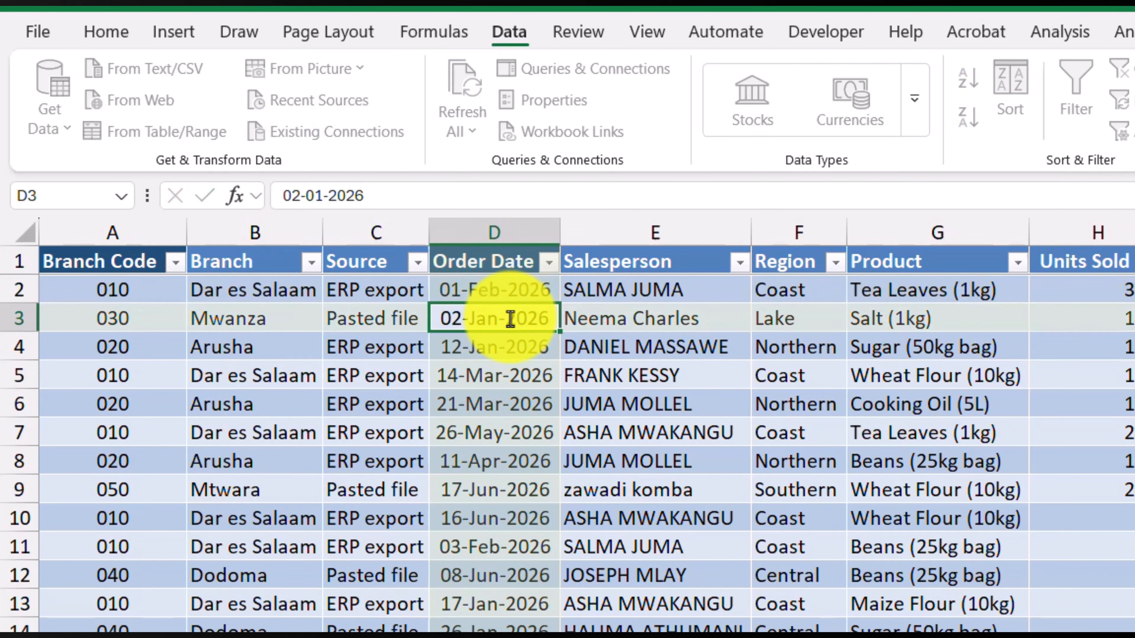
{"action": "left_click_drag", "start_coordinate": [363, 196], "coordinate": [305, 190]}
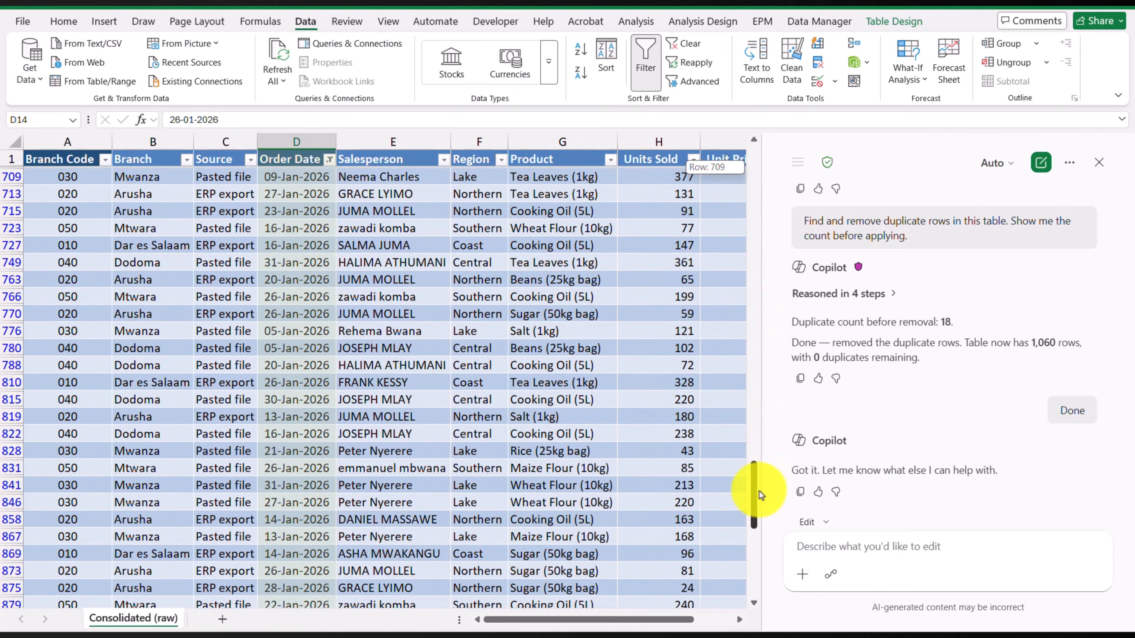
{"action": "left_click_drag", "start_coordinate": [755, 489], "coordinate": [755, 131]}
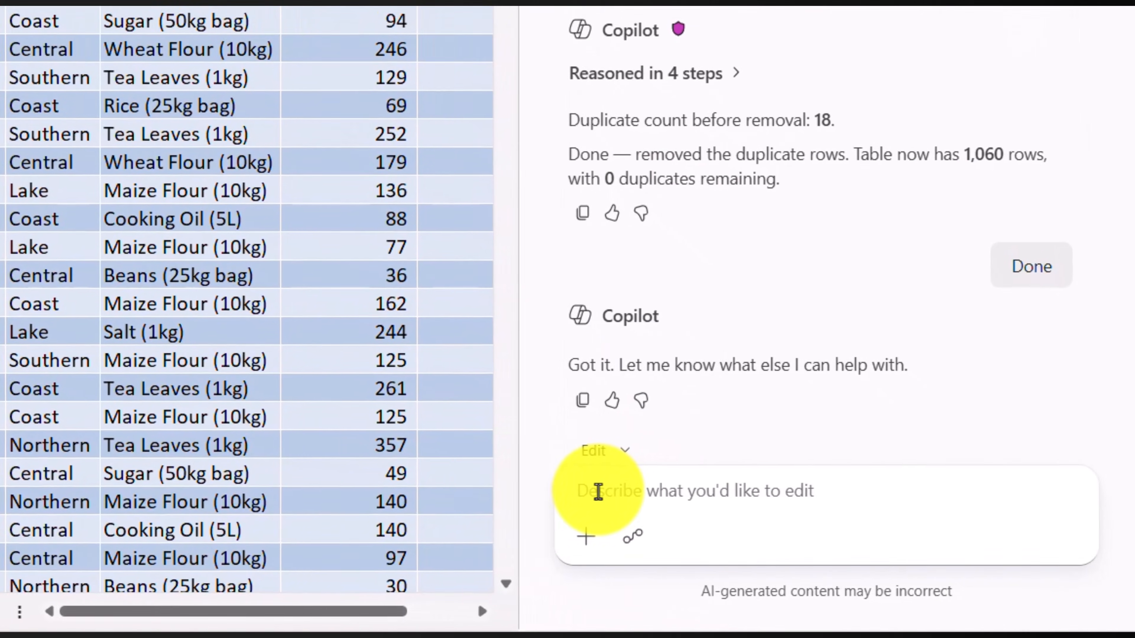
- Ask Copilot to give the total sales for each branch and inspect the Arusha row of the resulting summary
{"action": "left_click", "coordinate": [809, 547]}
{"action": "type", "text": "Give the total sales for each branch,"}
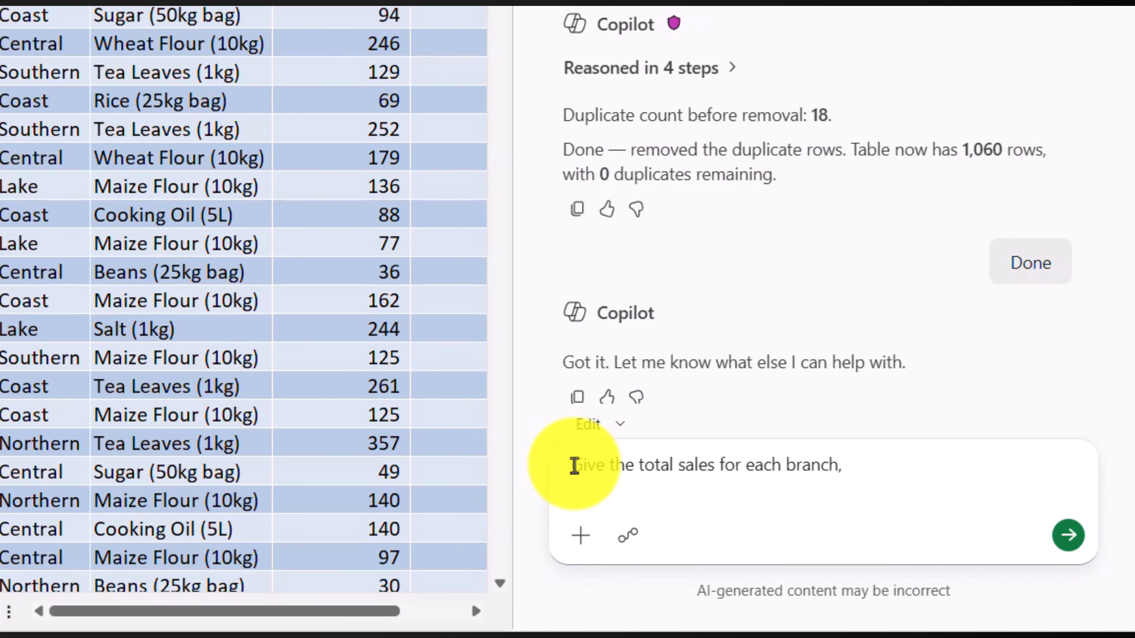
{"action": "left_click", "coordinate": [609, 464]}
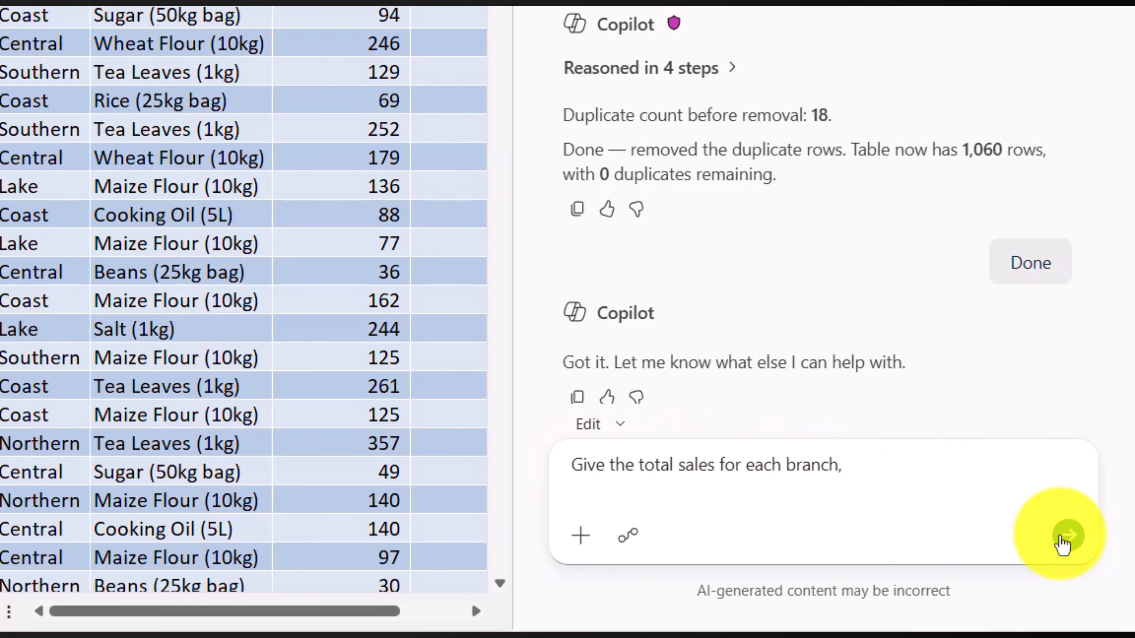
{"action": "left_click", "coordinate": [1067, 539]}
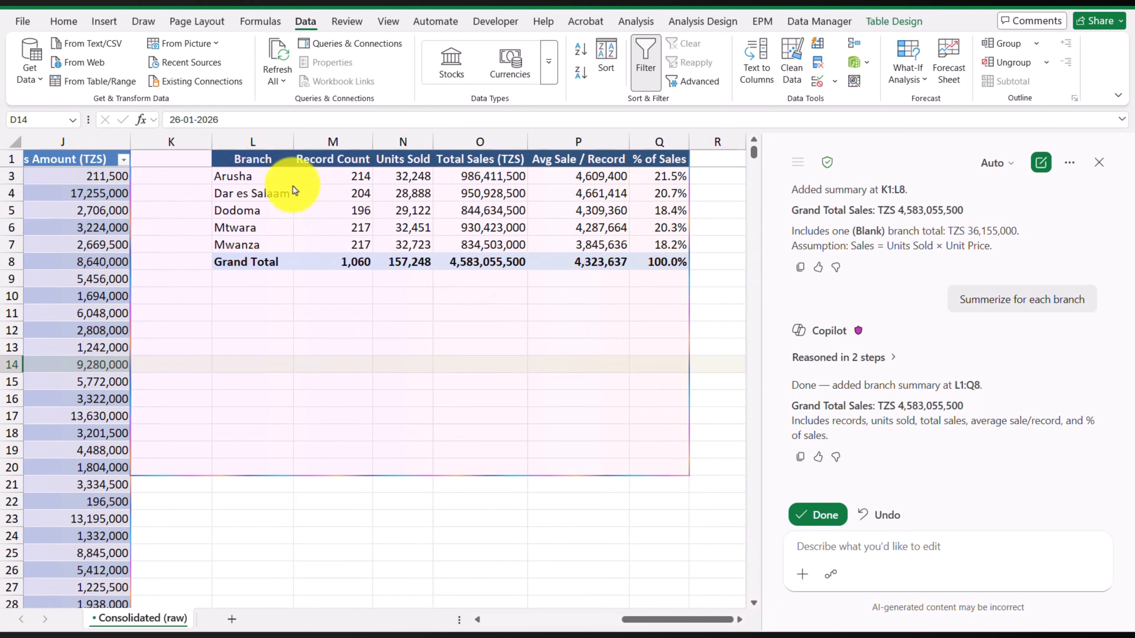
{"action": "left_click", "coordinate": [271, 178]}
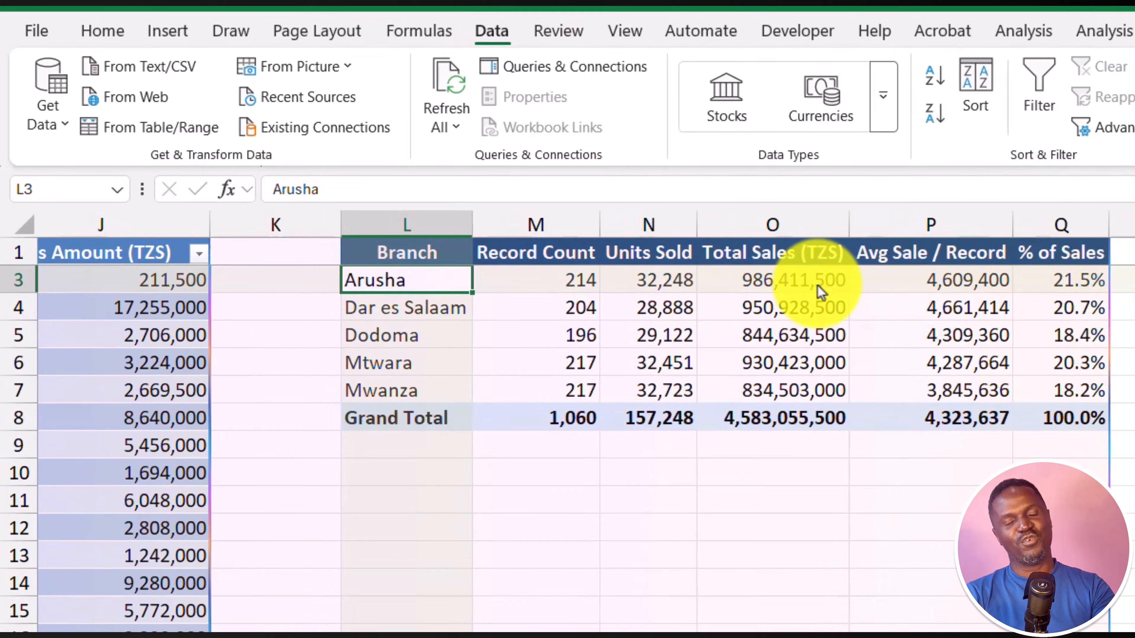
{"action": "left_click", "coordinate": [510, 183]}
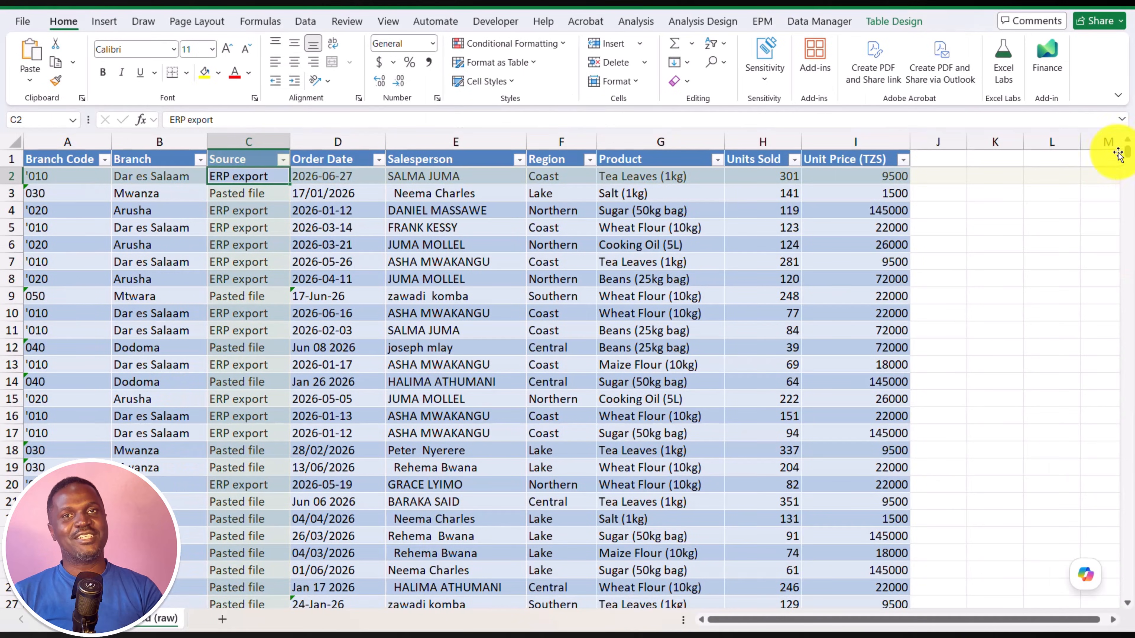
- Have Copilot trim spaces, proper-case names, standardize dates to dd-mmm-yyyy, fix branch codes and flag duplicate rows in the consolidated data, and accept the cleanup
{"action": "mouse_move", "coordinate": [1128, 154]}
{"action": "left_mouse_down"}
{"action": "mouse_move", "coordinate": [1126, 488]}
{"action": "mouse_move", "coordinate": [1126, 140]}
{"action": "left_mouse_up"}
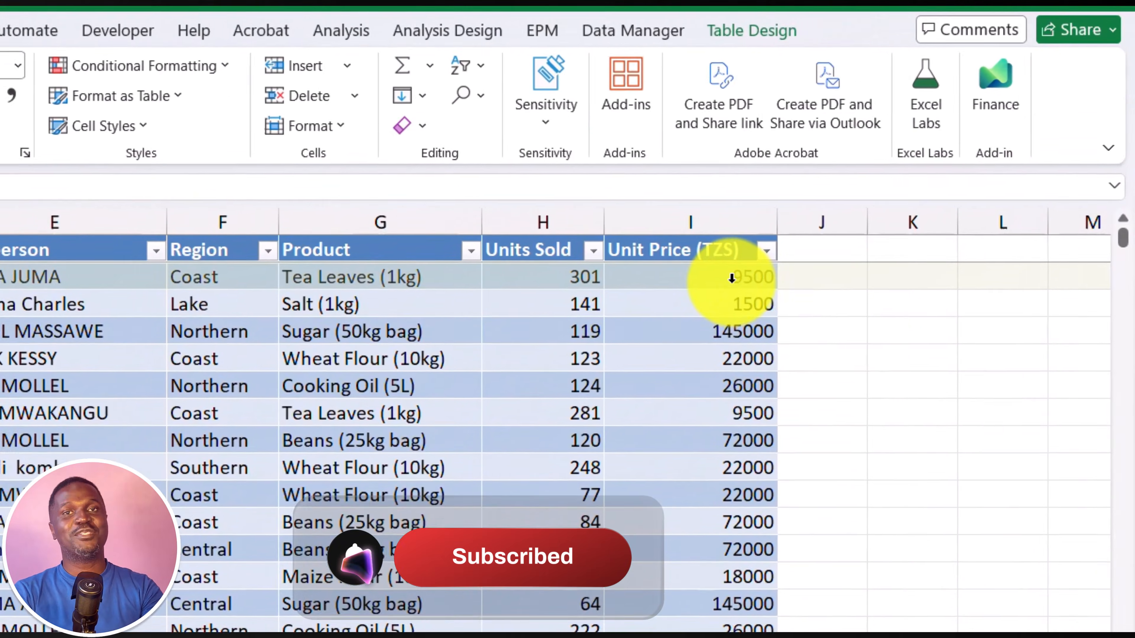
{"action": "left_click", "coordinate": [732, 278]}
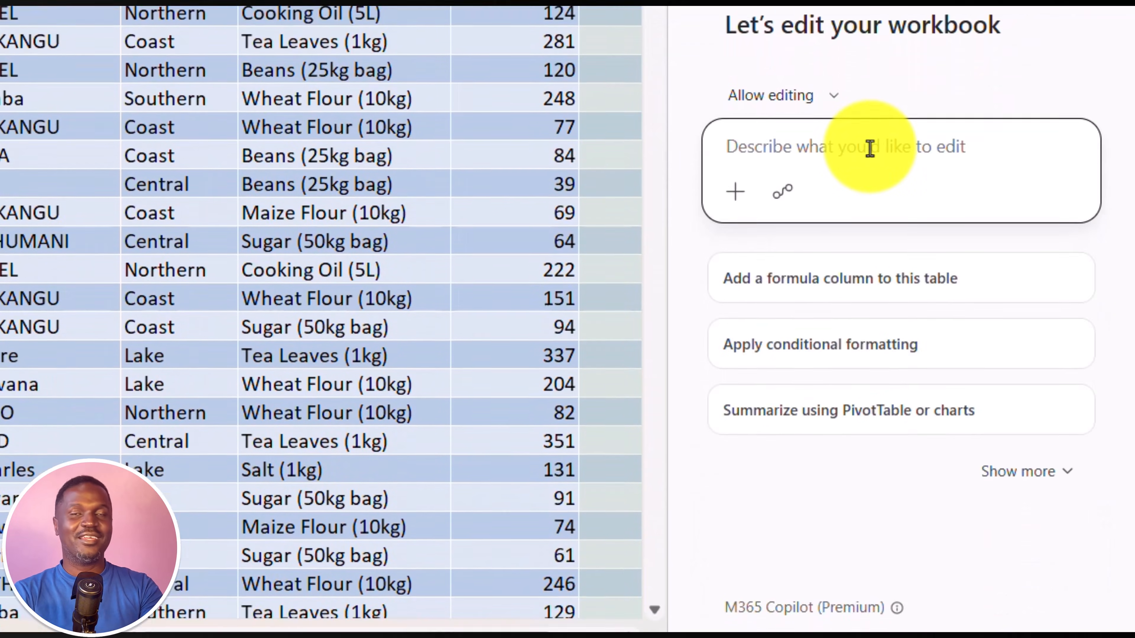
{"action": "left_click", "coordinate": [870, 148]}
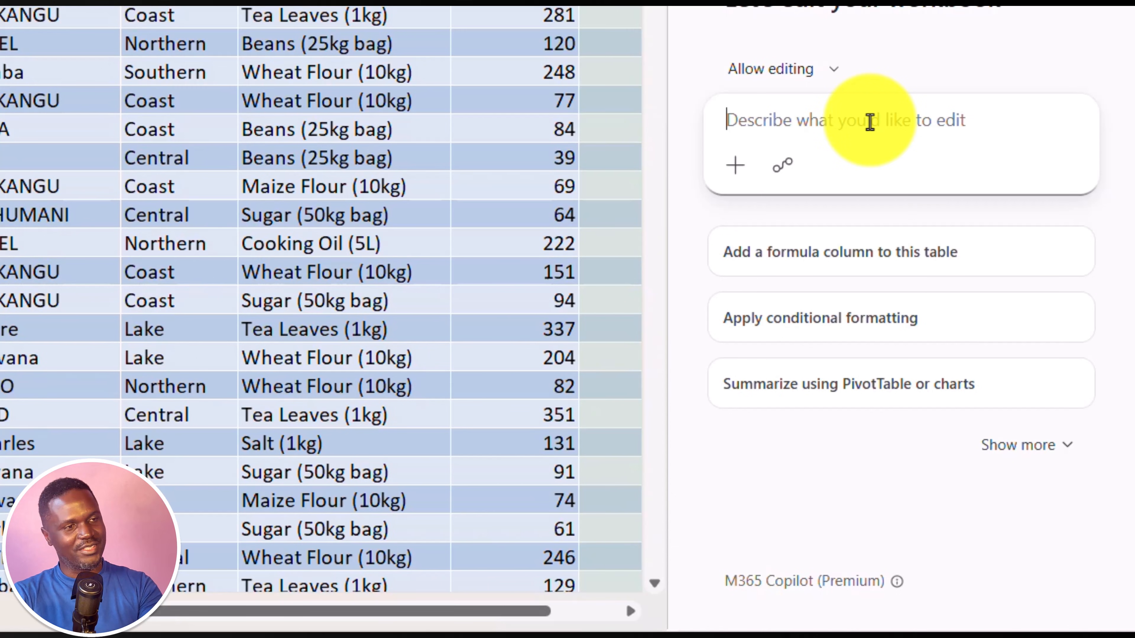
{"action": "type", "text": "Clean this consolidated data - trim spaces, proper case names, standardize dates to dd-mmm-yyyy, fix branch codes, and flag duplicate rows."}
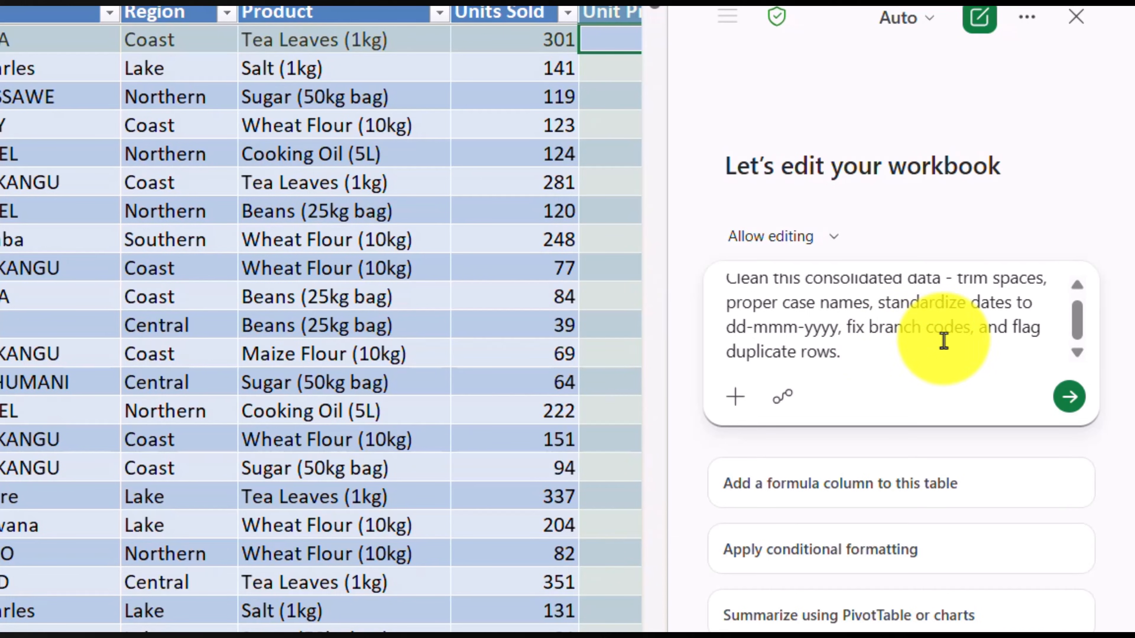
{"action": "key", "text": "Return"}
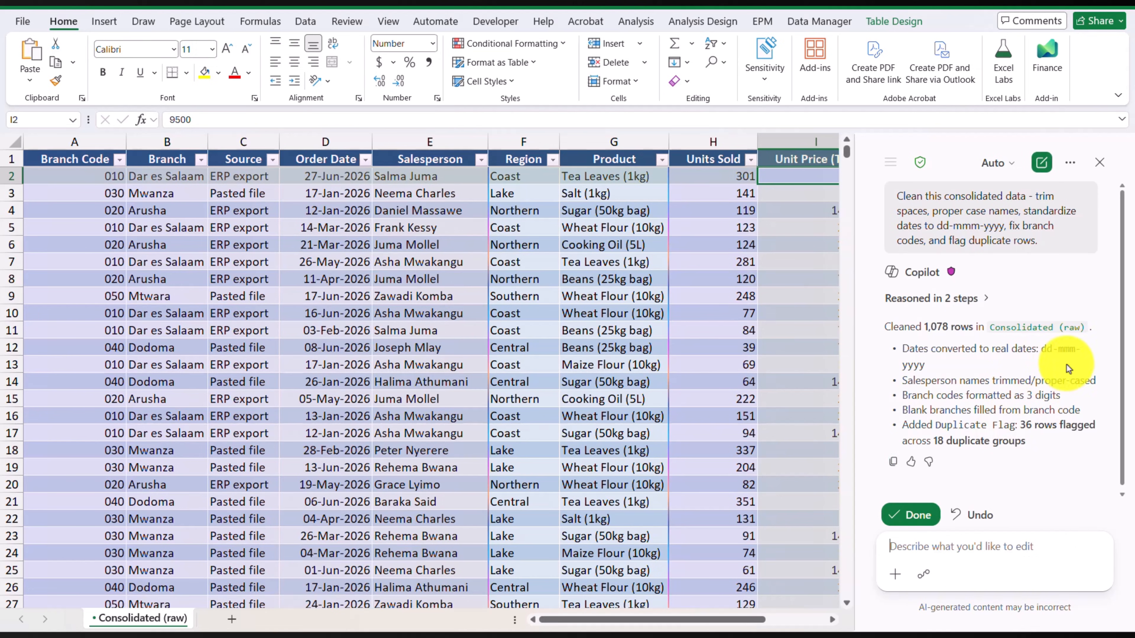
{"action": "left_click_drag", "start_coordinate": [1122, 330], "coordinate": [1123, 393]}
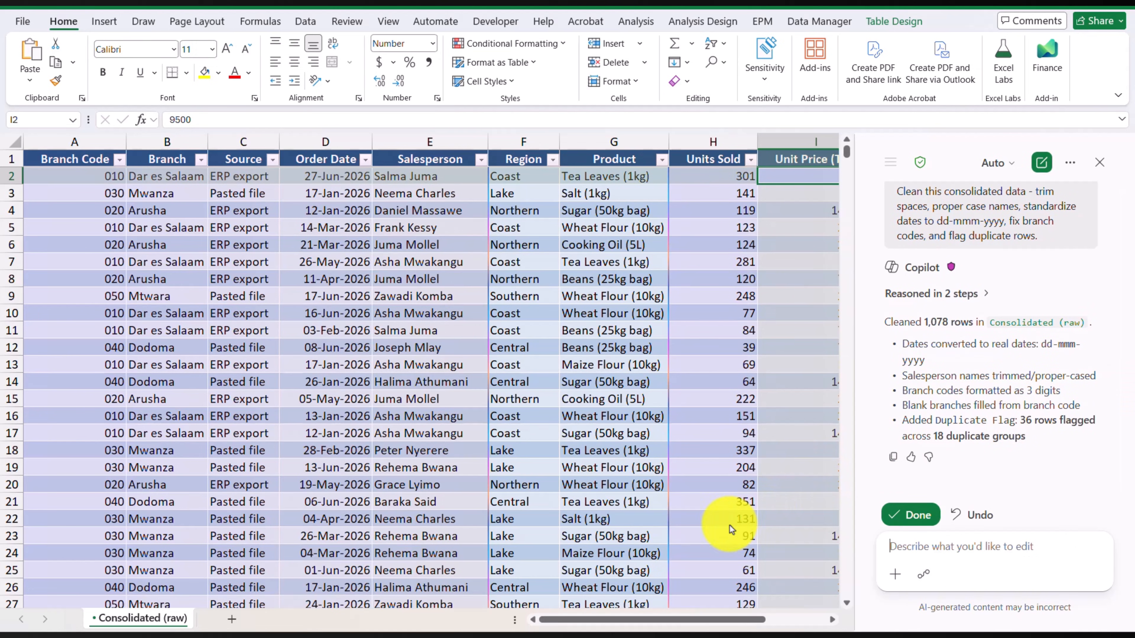
{"action": "left_click", "coordinate": [903, 515]}
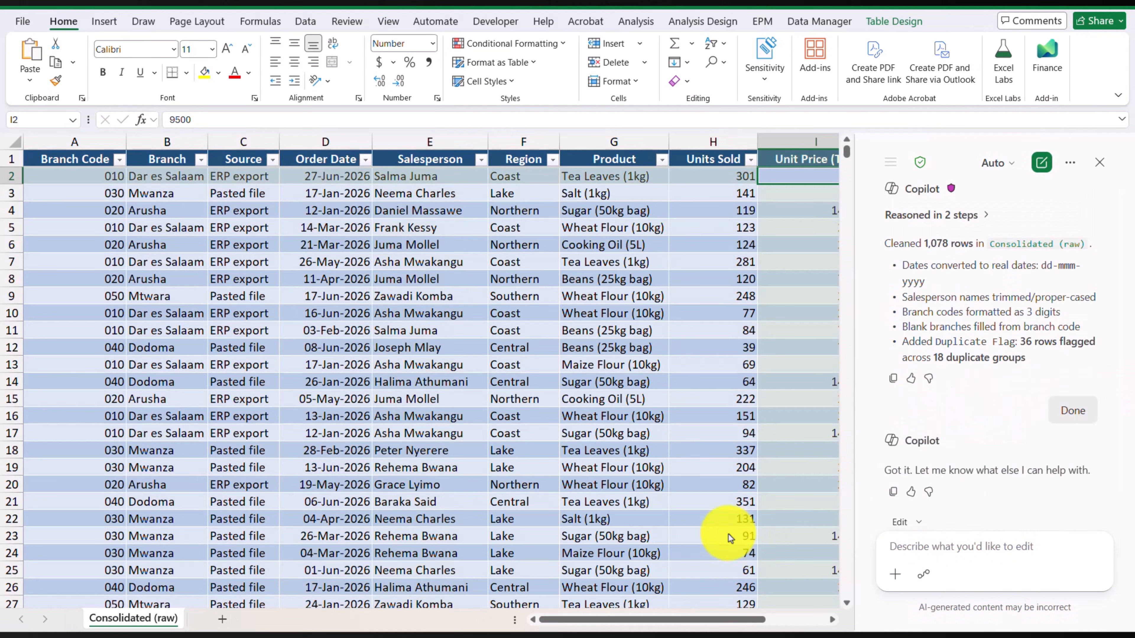
- Check the cleaned names in the Salesperson filter list without applying any filter
{"action": "left_click", "coordinate": [482, 159]}
{"action": "scroll", "coordinate": [475, 402], "scroll_direction": "down", "scroll_amount": 1}
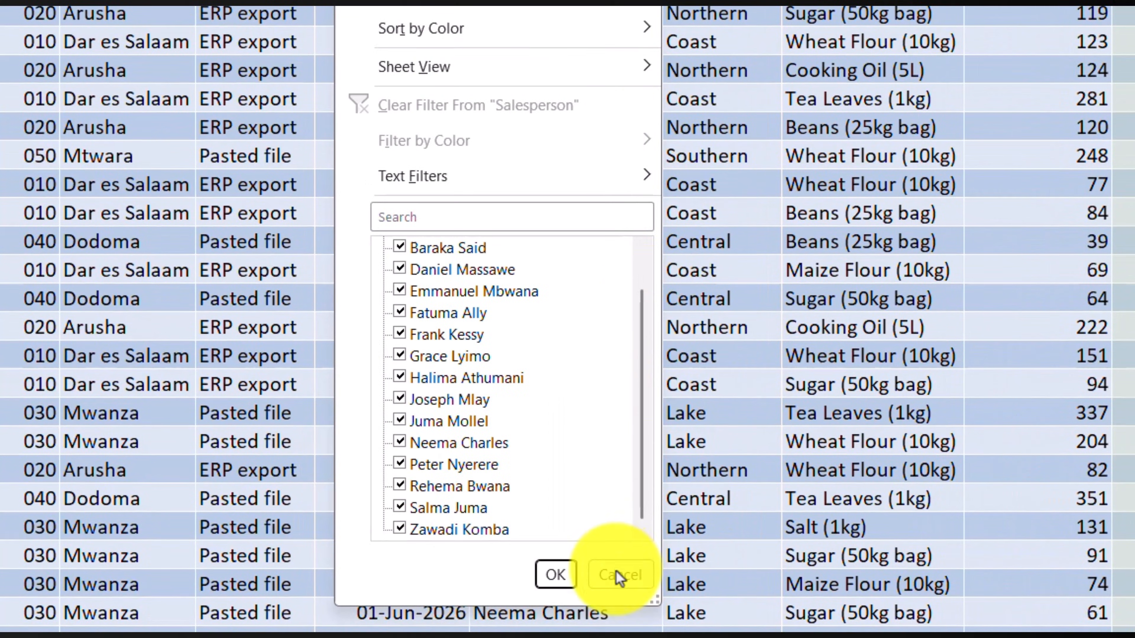
{"action": "left_click", "coordinate": [619, 577]}
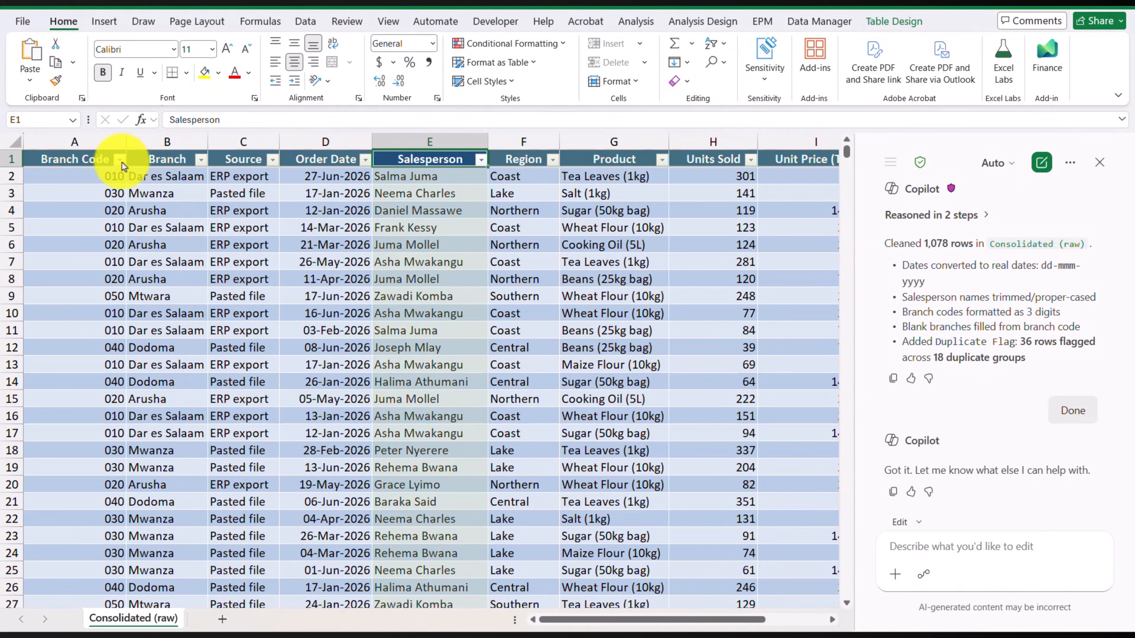